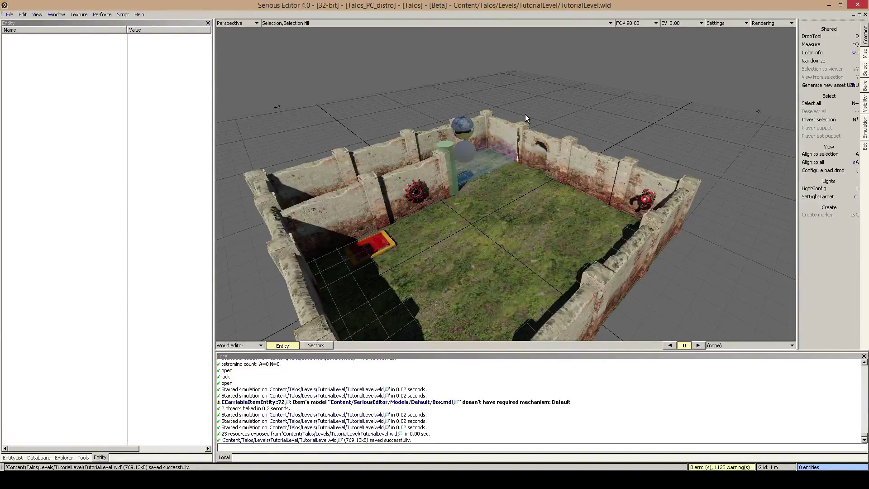
Step: Select the Sun light above the level and expand its colour components
mouse_move(525, 114)
middle_down()
mouse_move(484, 111)
mouse_move(534, 108)
mouse_move(514, 106)
middle_up()
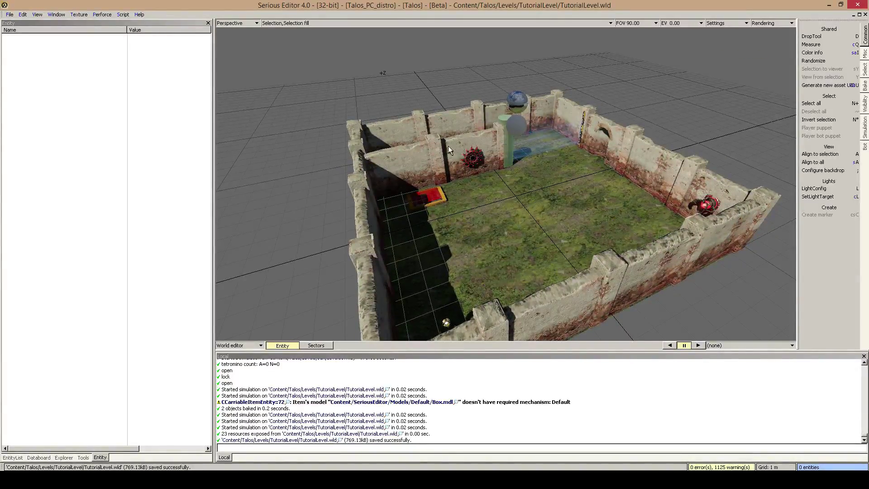
middle_drag(452, 143, 408, 59)
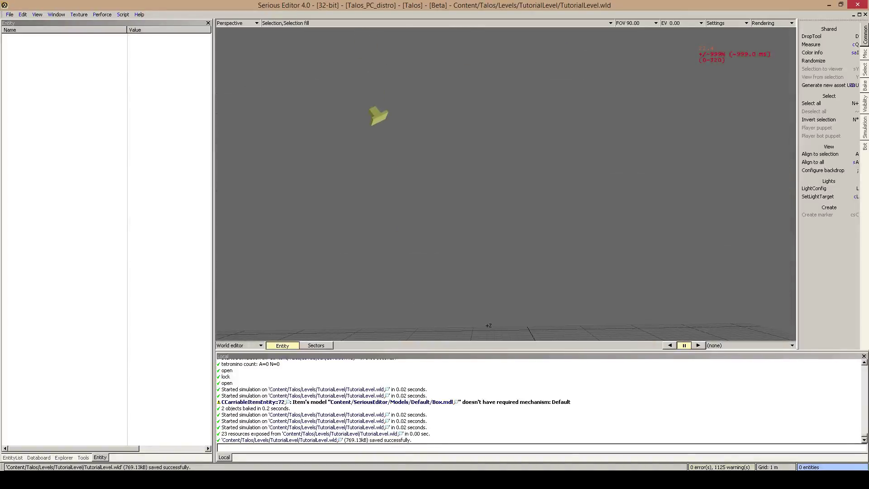
click(375, 115)
middle_drag(376, 115, 453, 231)
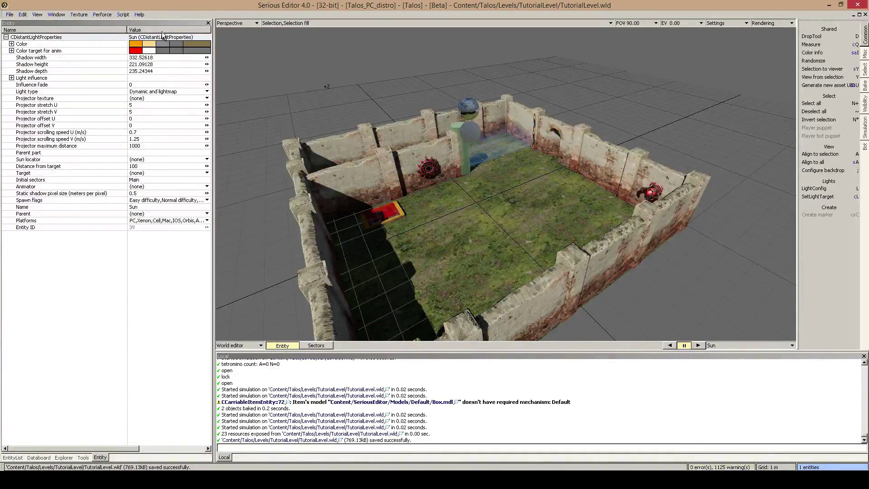
click(98, 43)
click(12, 44)
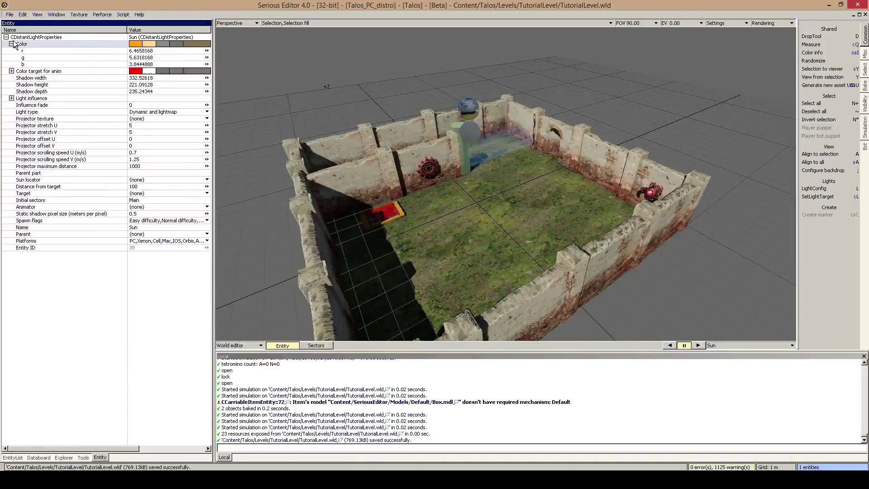
Step: Try raising the Sun light's red colour component to about 25.16 and undo the change
click(204, 51)
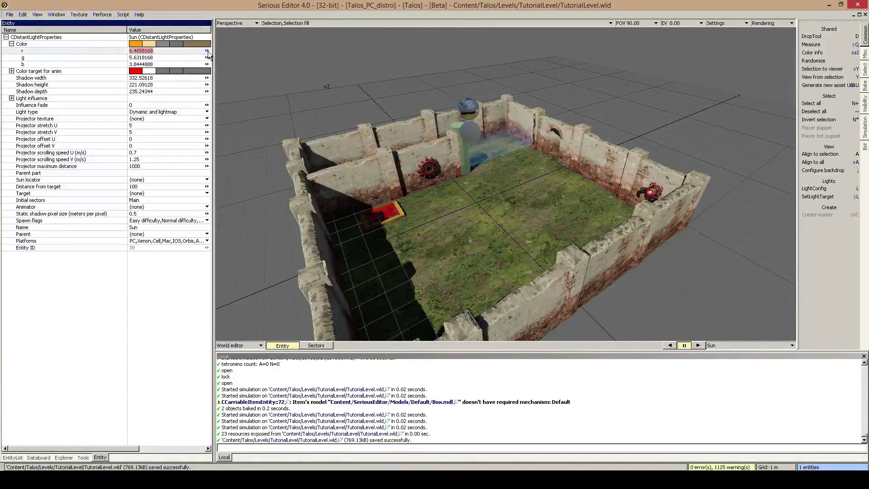
mouse_move(207, 51)
mouse_down()
mouse_move(31, 51)
mouse_move(253, 51)
mouse_move(196, 51)
mouse_up()
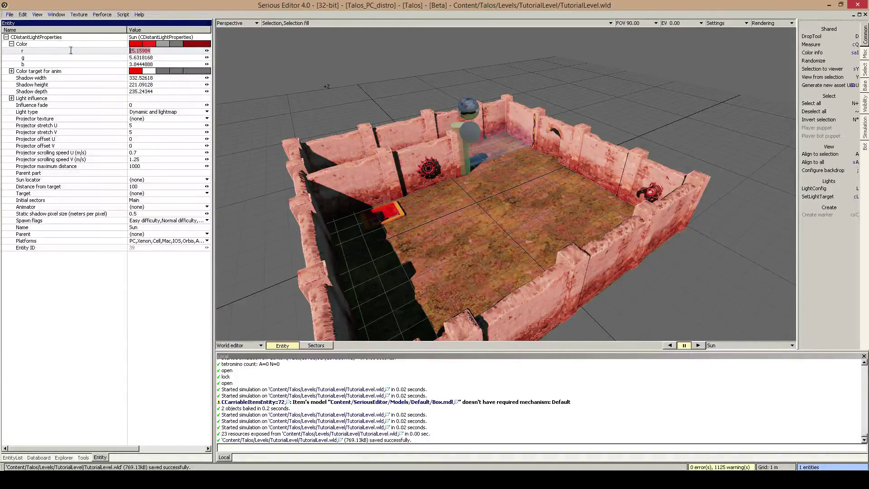
key(ctrl+z)
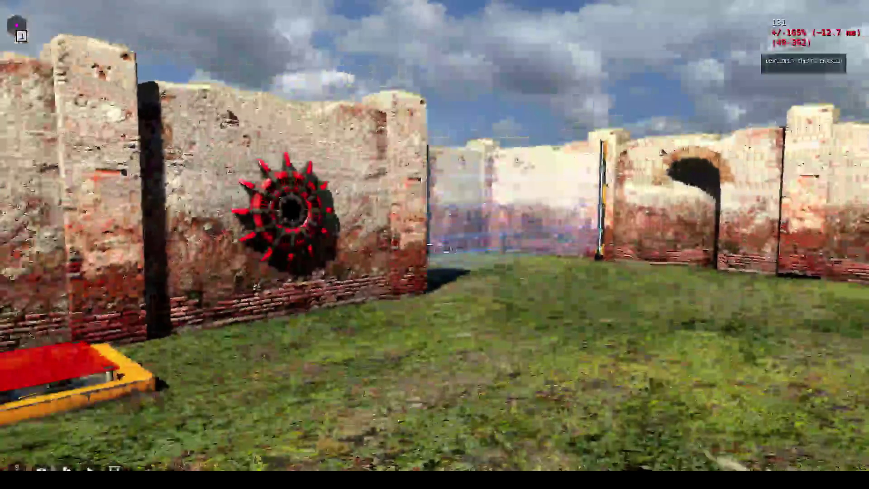
Step: Playtest the level by taking the connector and linking the red laser source to the spiked wall receiver
key(w)
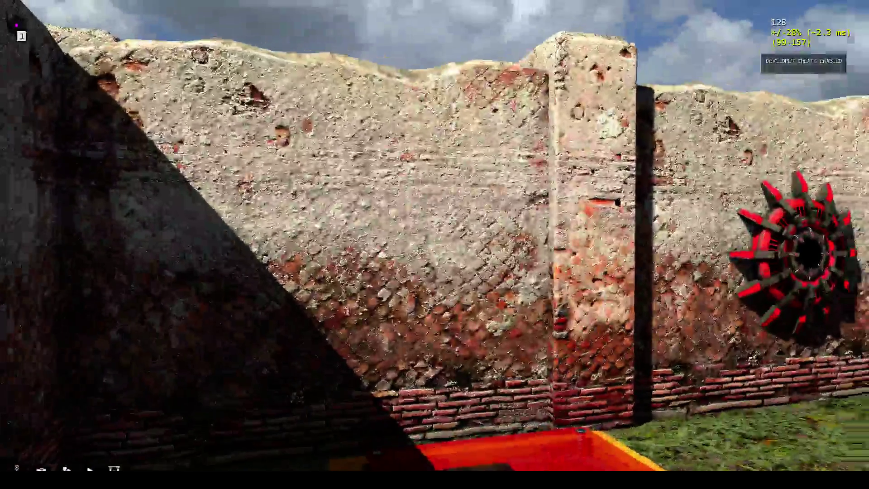
key(s)
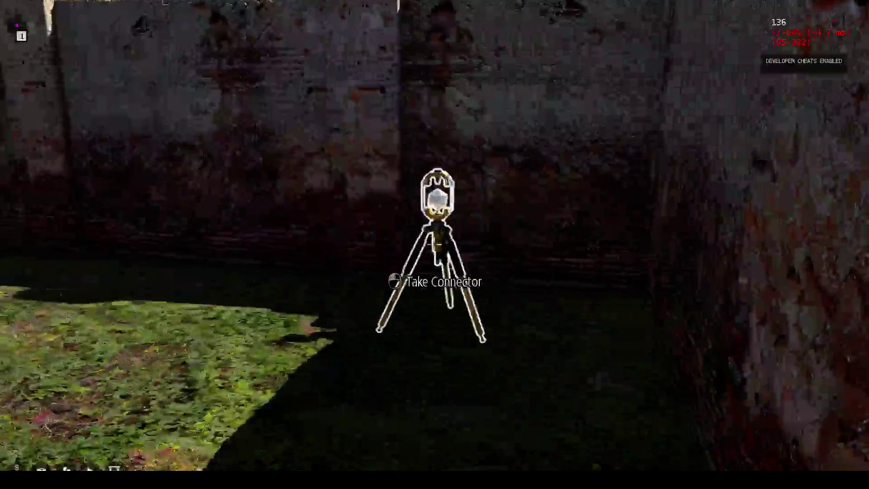
click(435, 245)
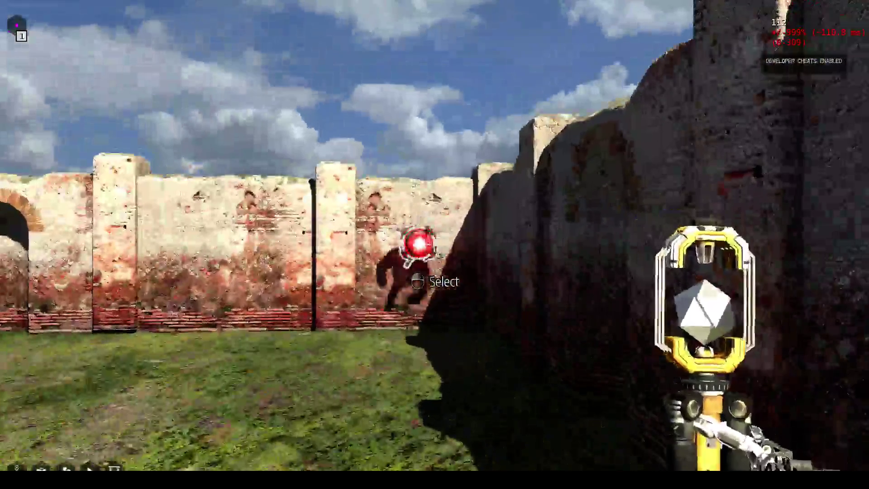
click(435, 245)
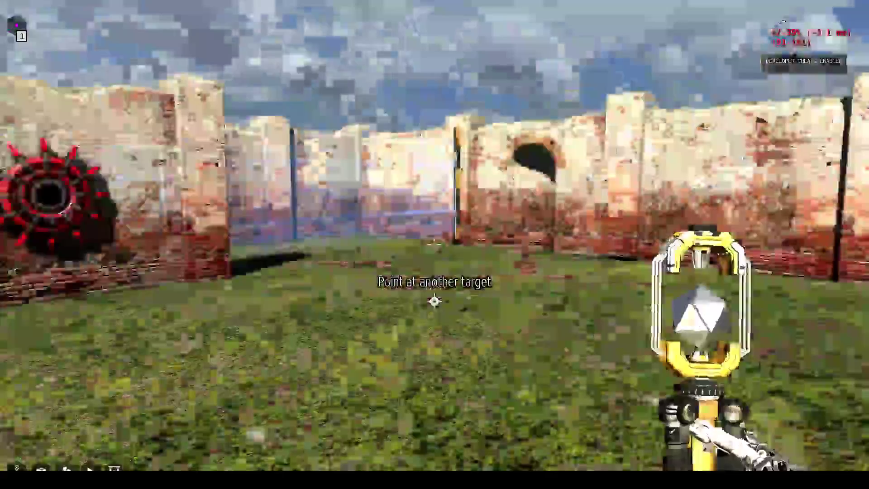
click(435, 245)
click(434, 245)
key(s)
key(a)
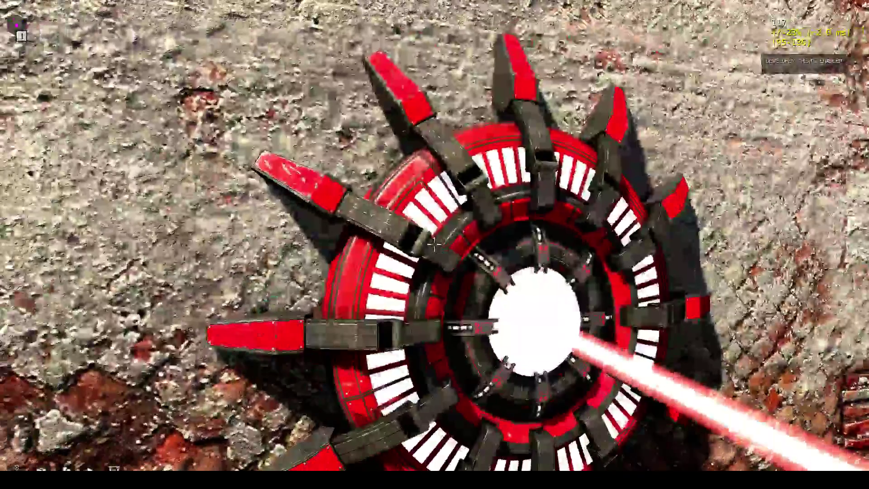
key(w)
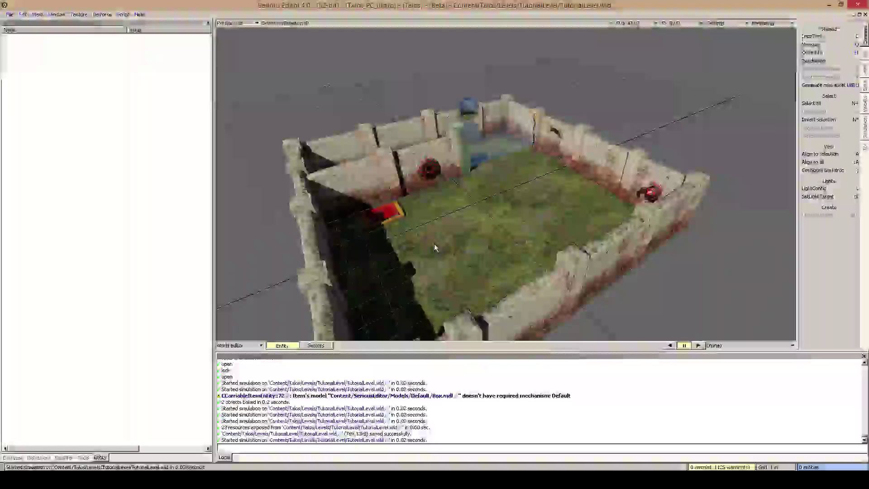
scroll(434, 244, up, 4)
scroll(435, 244, down, 2)
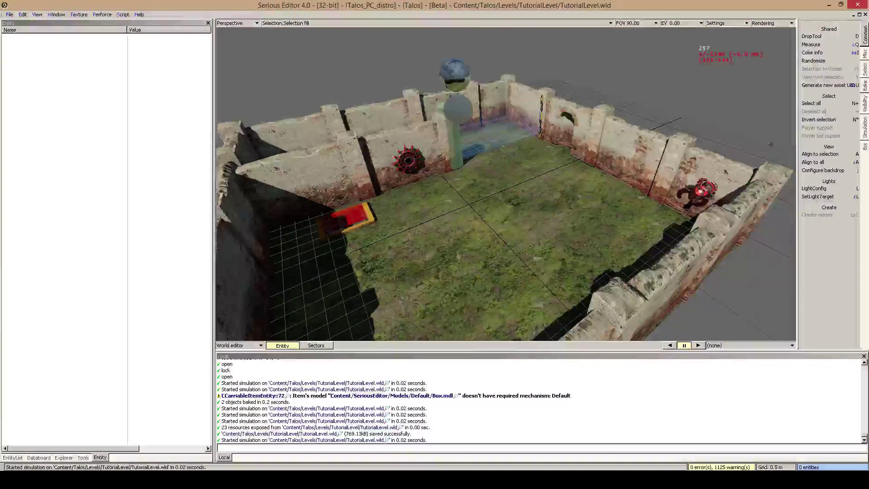
middle_drag(506, 184, 505, 190)
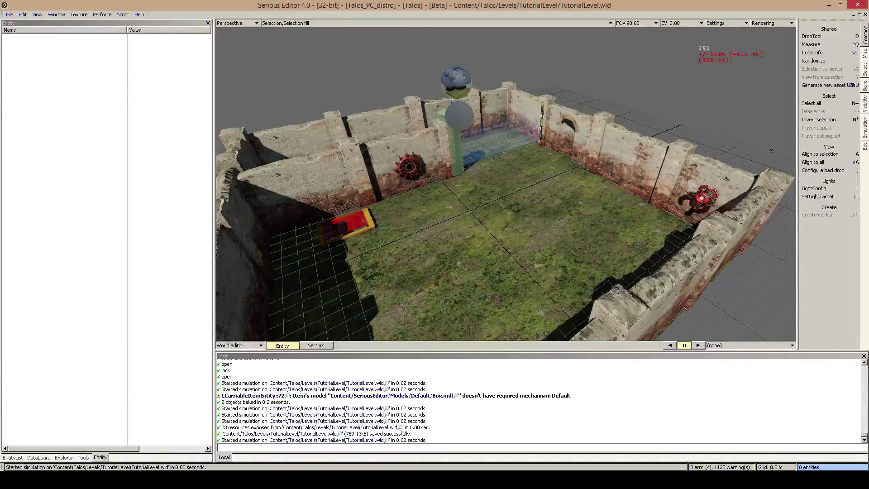
middle_drag(506, 184, 480, 198)
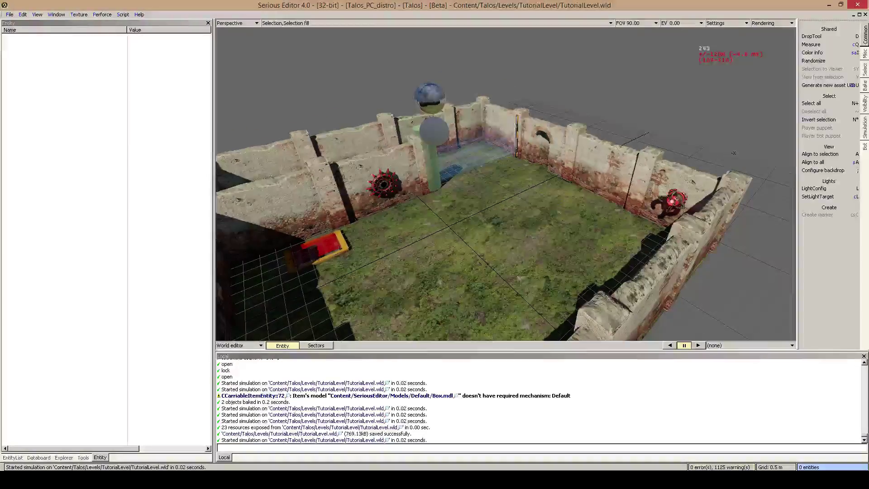
middle_drag(508, 123, 512, 115)
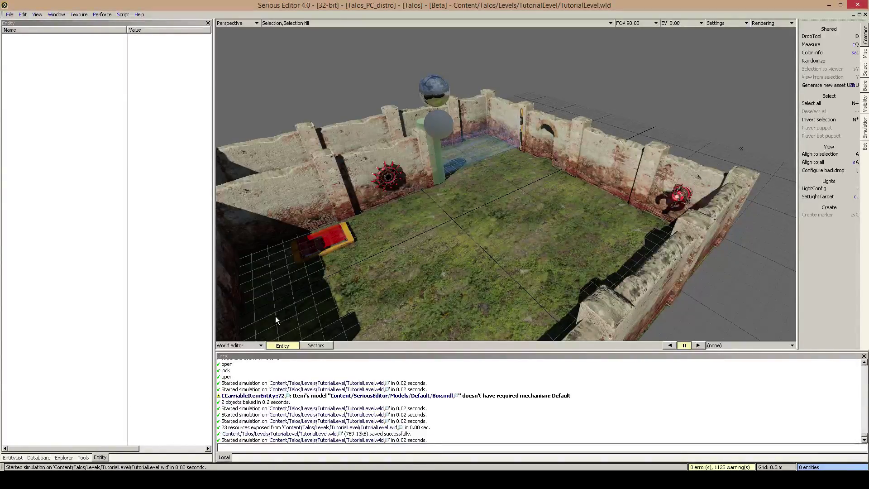
Step: Place a Post processing effect entity on the grass near the courtyard's centre and show its properties
click(20, 457)
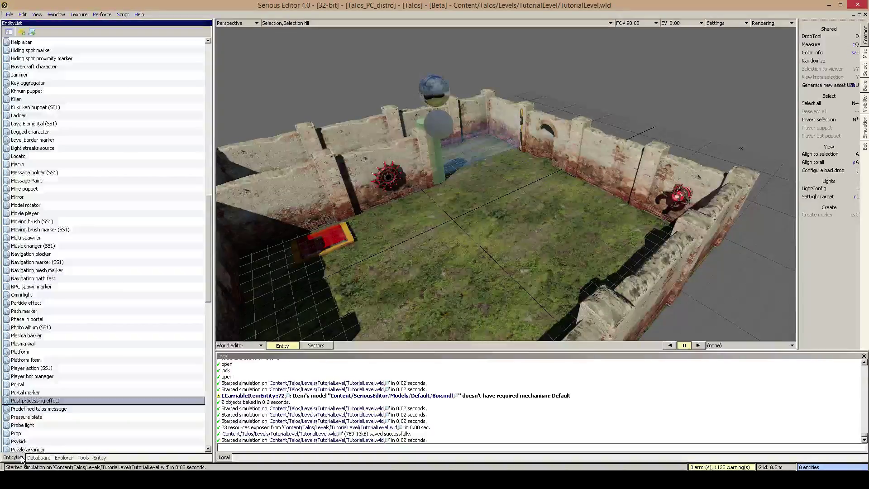
scroll(39, 384, down, 4)
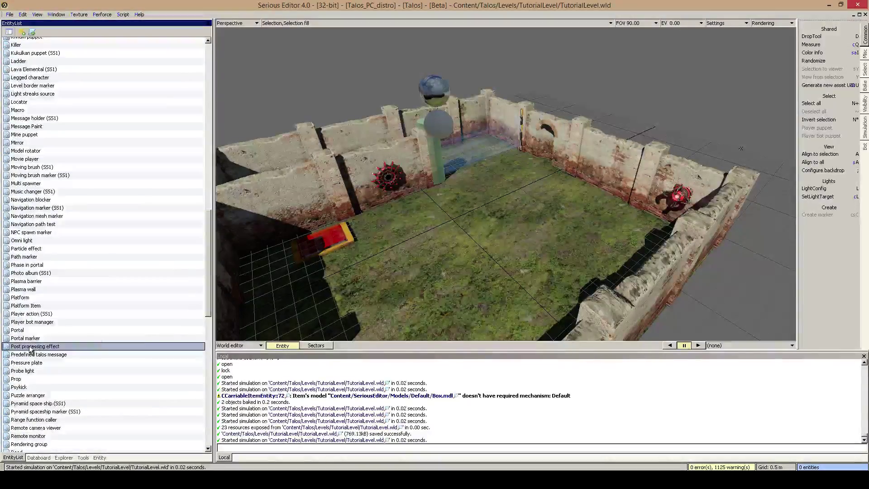
click(475, 237)
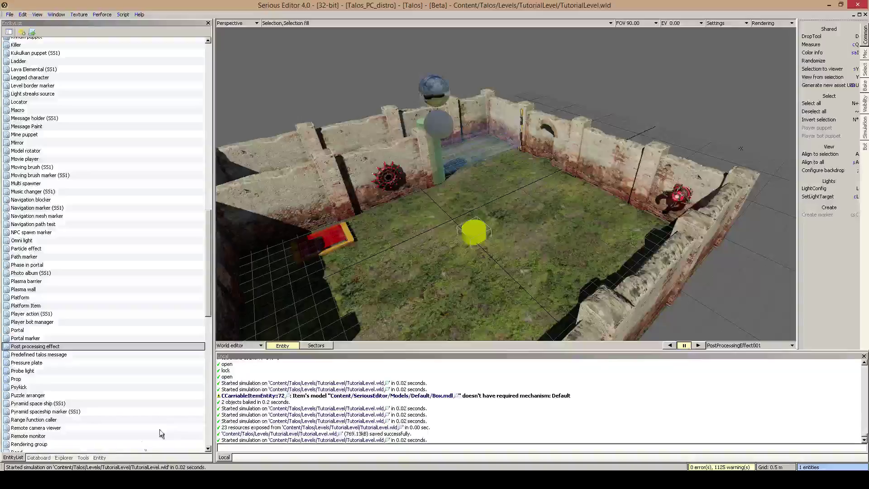
click(100, 458)
middle_drag(484, 218, 611, 259)
right_drag(484, 218, 484, 219)
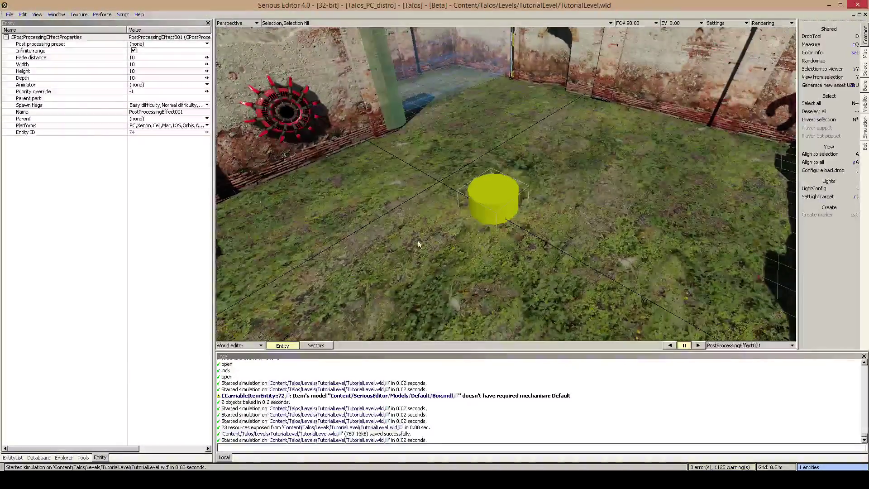
Step: Turn off Infinite range for the post processing effect
click(74, 46)
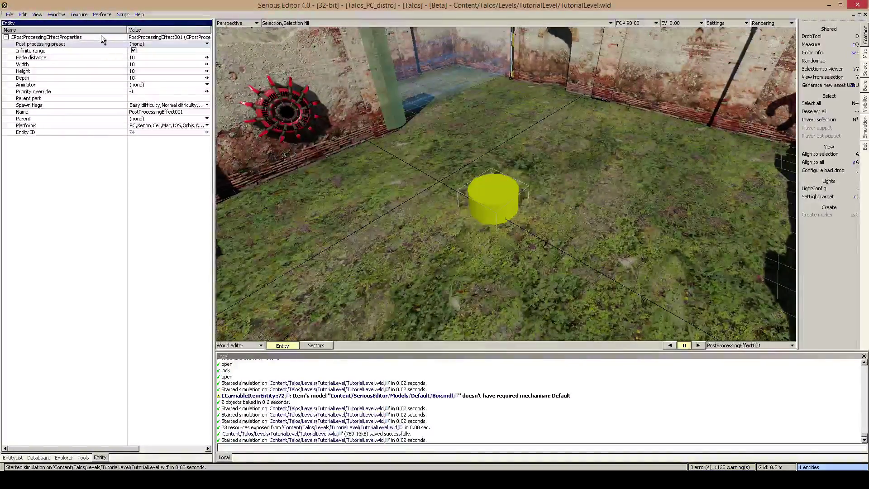
click(121, 52)
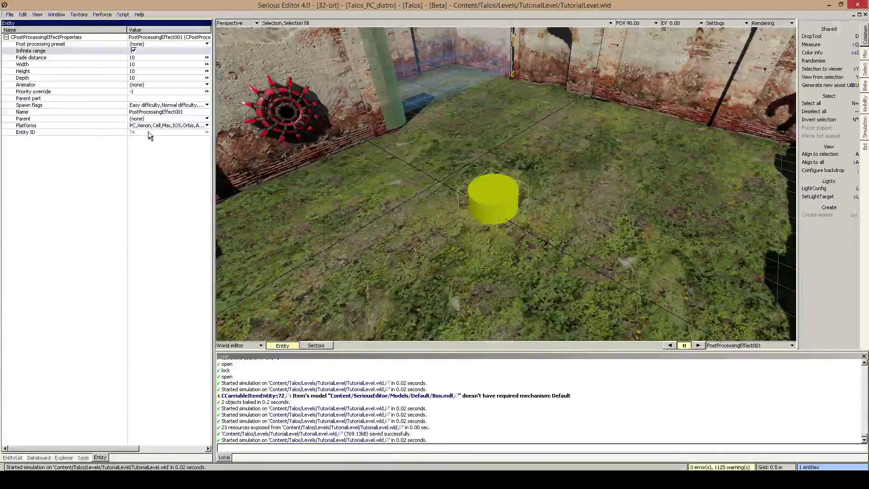
click(134, 51)
click(133, 51)
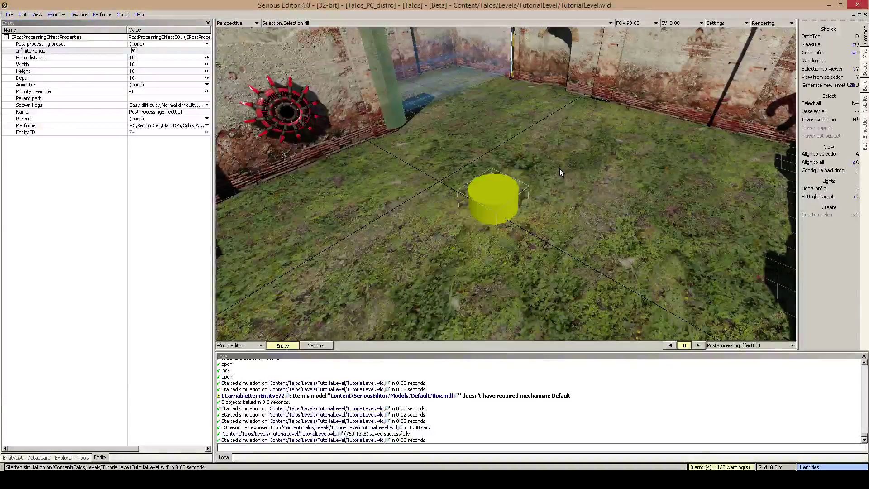
scroll(560, 169, down, 3)
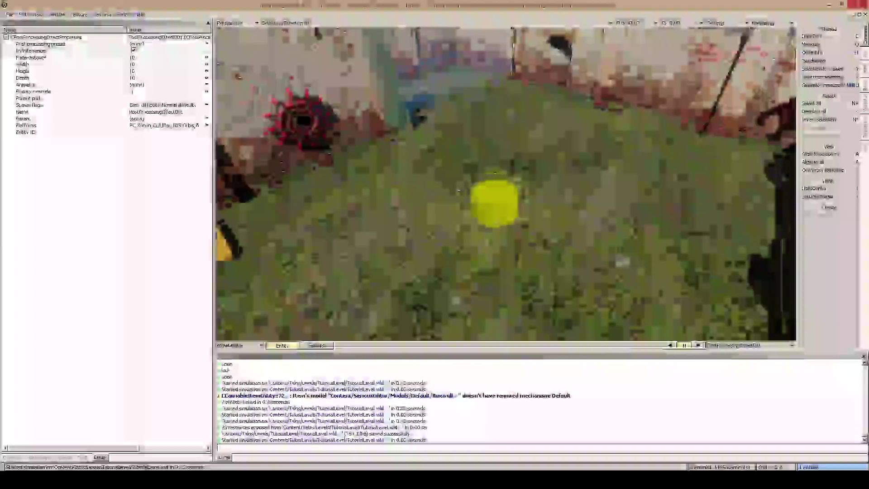
click(134, 51)
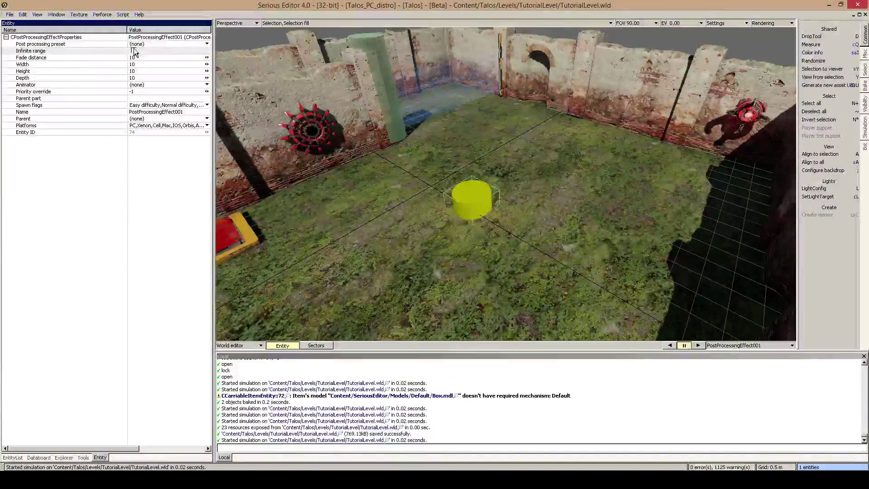
Step: Move the post processing effect from the courtyard's centre to the shaded edge of the red pressure plate
mouse_move(506, 184)
middle_down()
mouse_move(588, 150)
mouse_move(534, 158)
mouse_move(452, 200)
mouse_move(439, 197)
mouse_move(526, 192)
mouse_move(517, 181)
mouse_move(522, 189)
middle_up()
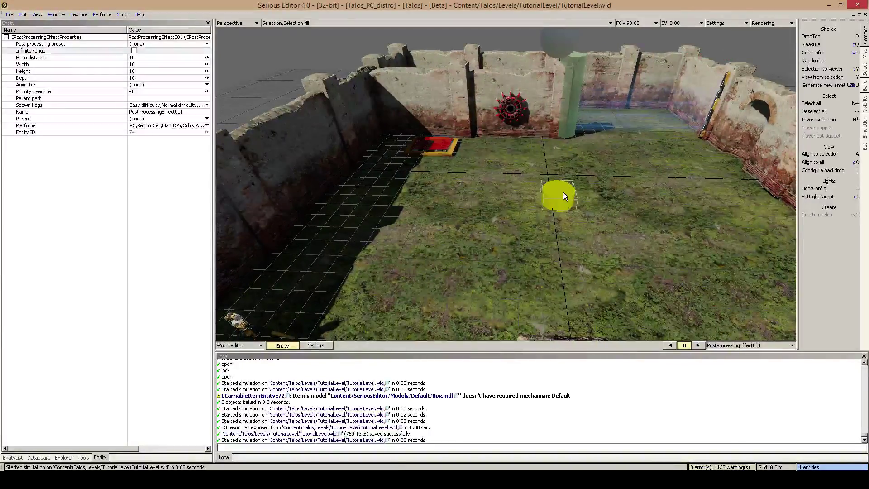
key(space)
drag(528, 200, 342, 188)
middle_drag(342, 188, 387, 228)
click(579, 199)
drag(579, 199, 528, 185)
middle_drag(528, 185, 456, 194)
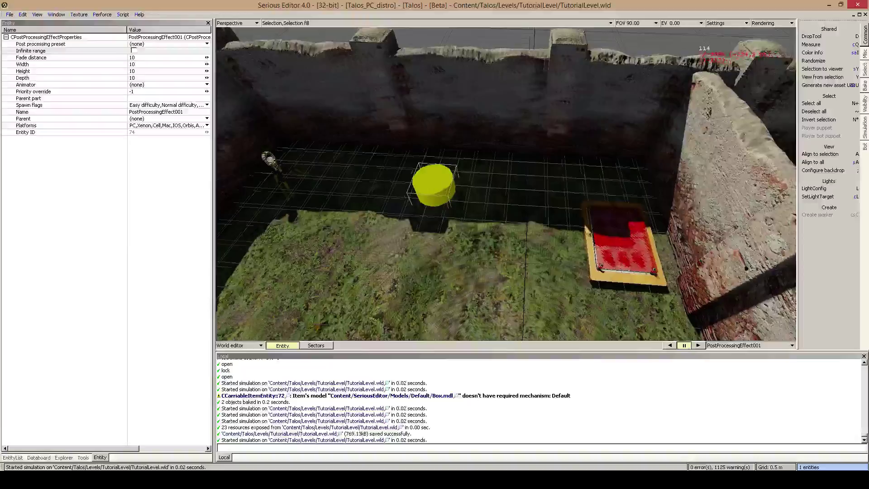
drag(461, 192, 627, 206)
Step: Set the post processing effect's width, height and depth to 2 each
click(157, 66)
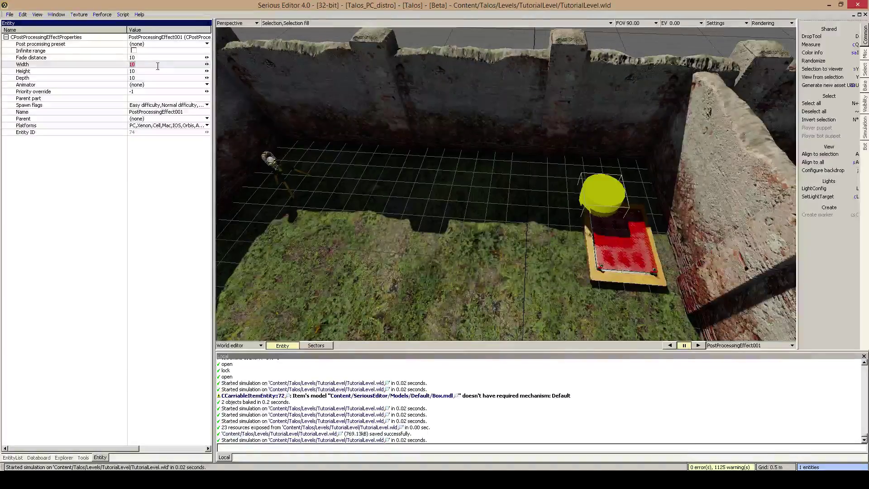
click(143, 72)
text(2)
click(144, 86)
click(144, 79)
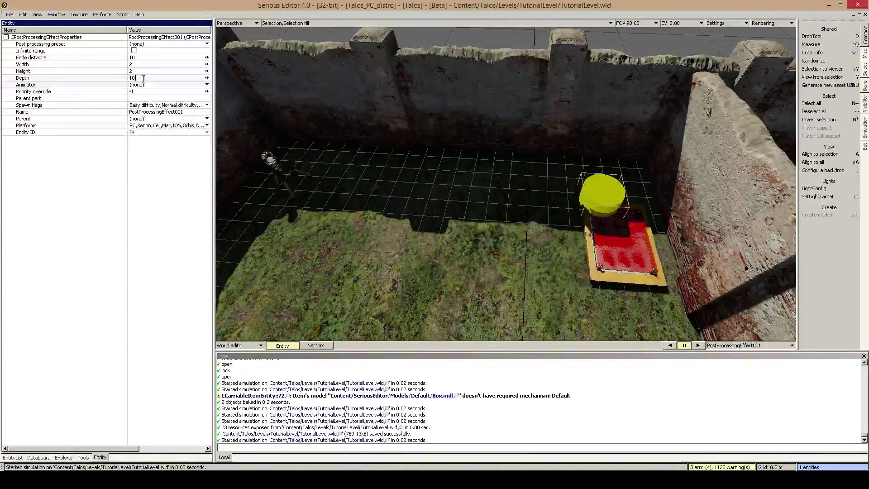
click(151, 190)
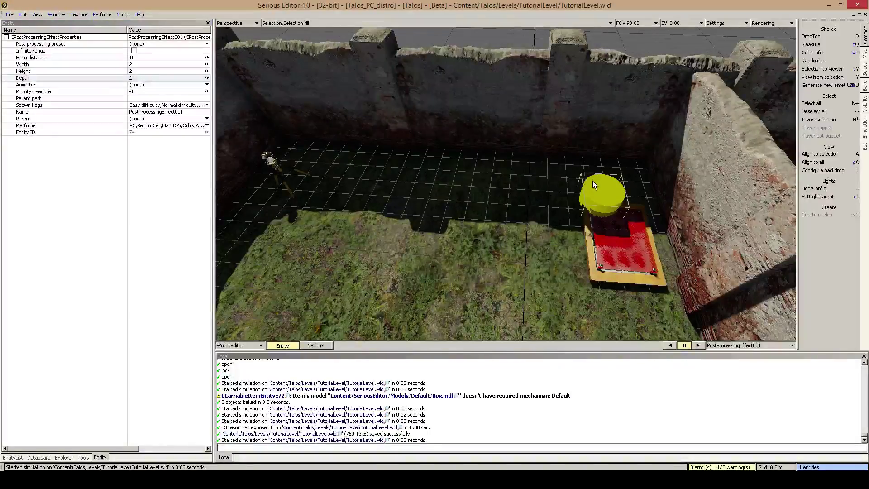
key(ctrl+b)
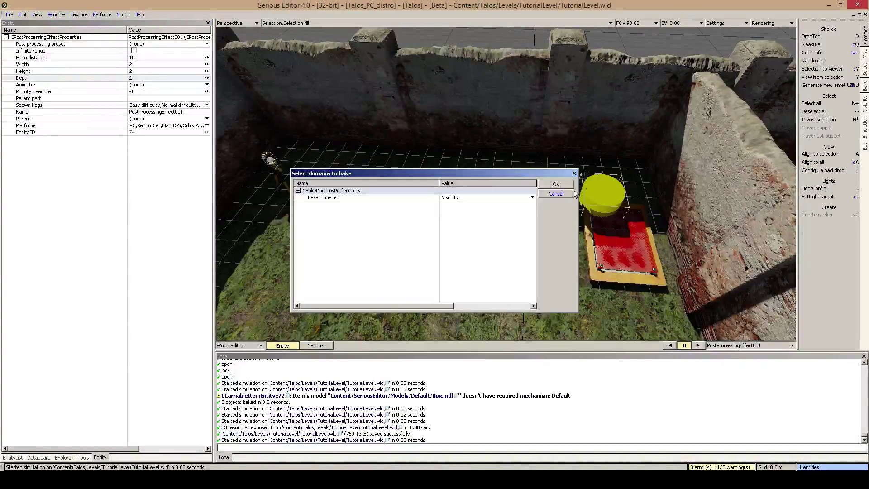
click(553, 194)
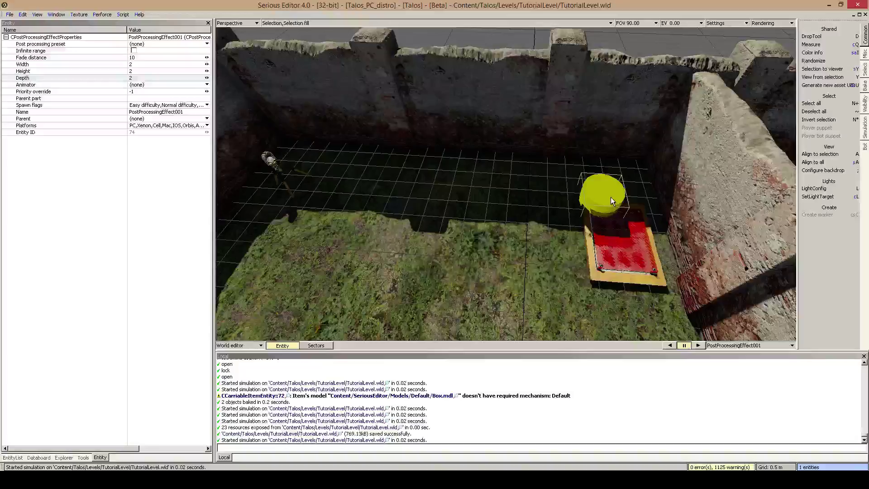
middle_drag(610, 197, 634, 181)
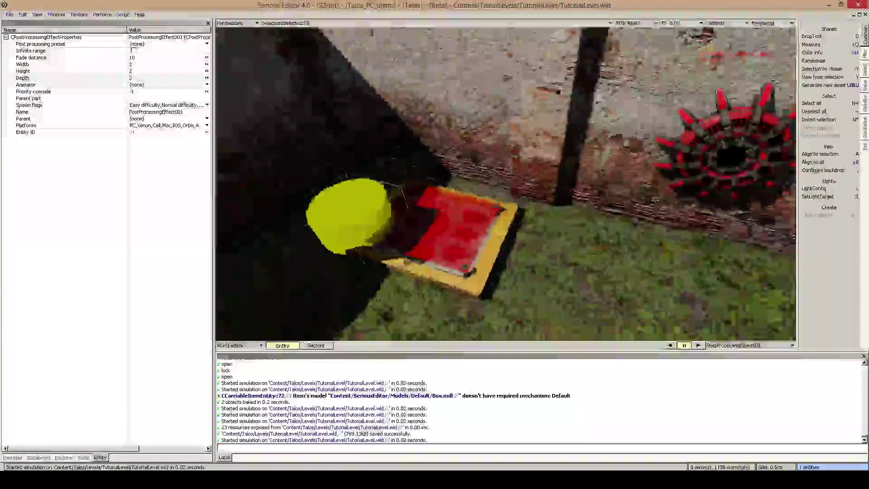
scroll(507, 184, down, 3)
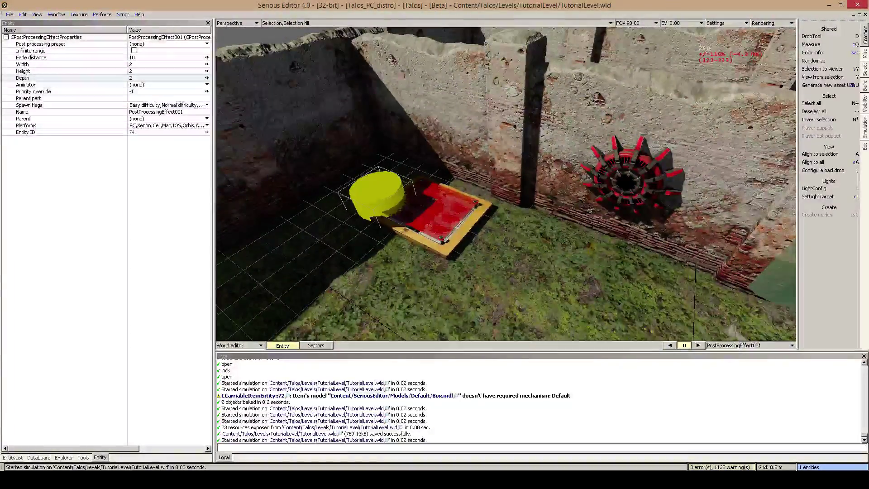
Step: Assign the UnderwaterCave preset to the post processing effect
right_click(138, 44)
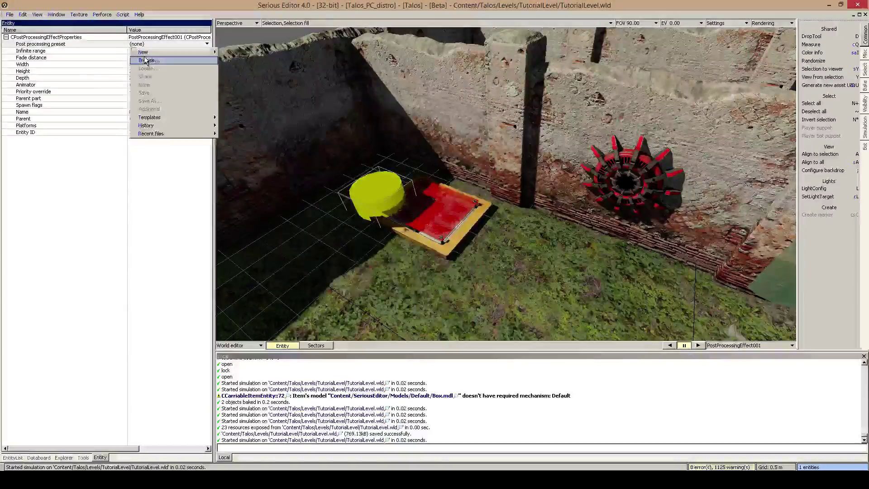
click(146, 60)
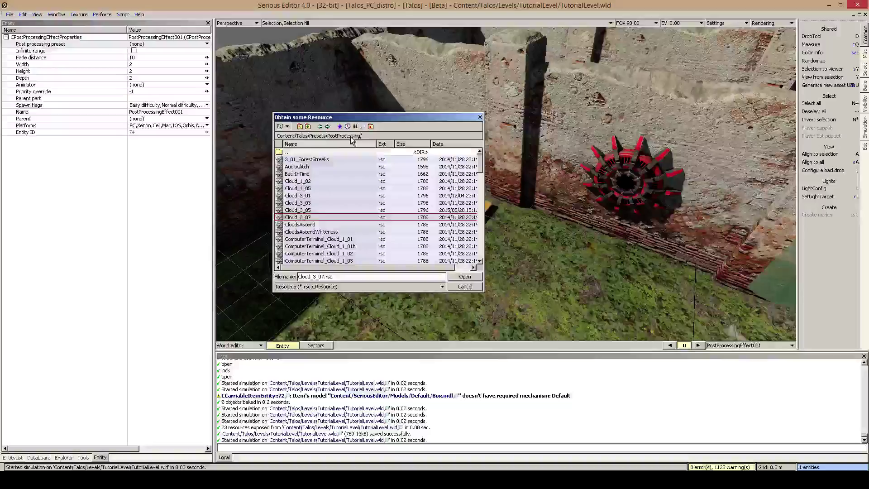
scroll(345, 222, down, 5)
scroll(346, 222, down, 10)
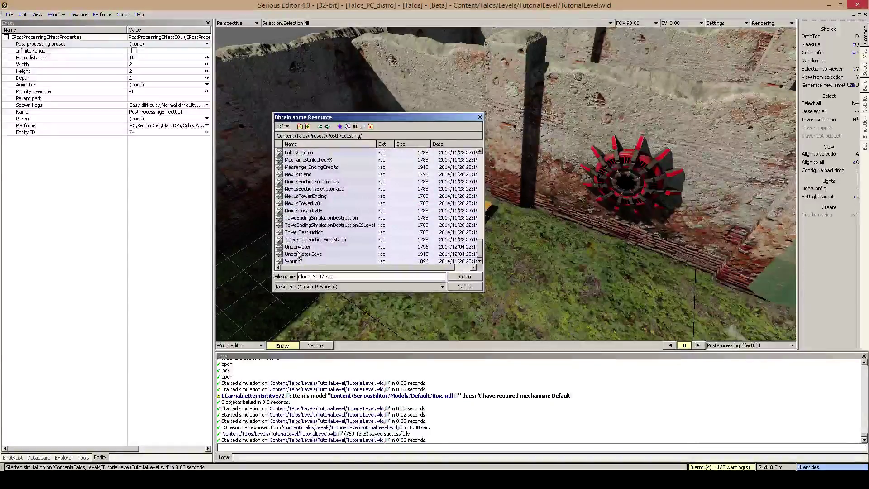
double_click(304, 255)
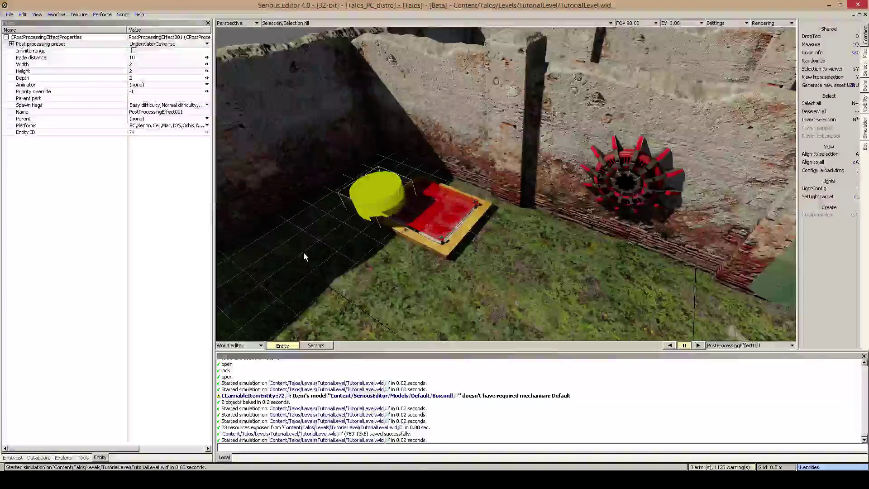
Step: Playtest the level, walking in and out of the effect's area around the pressure plate to check how the UnderwaterCave look fades
key(ctrl+g)
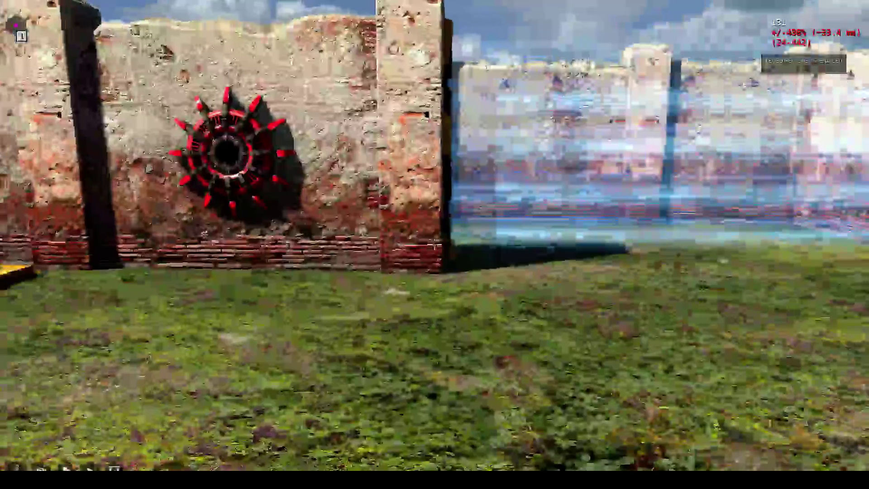
key(w)
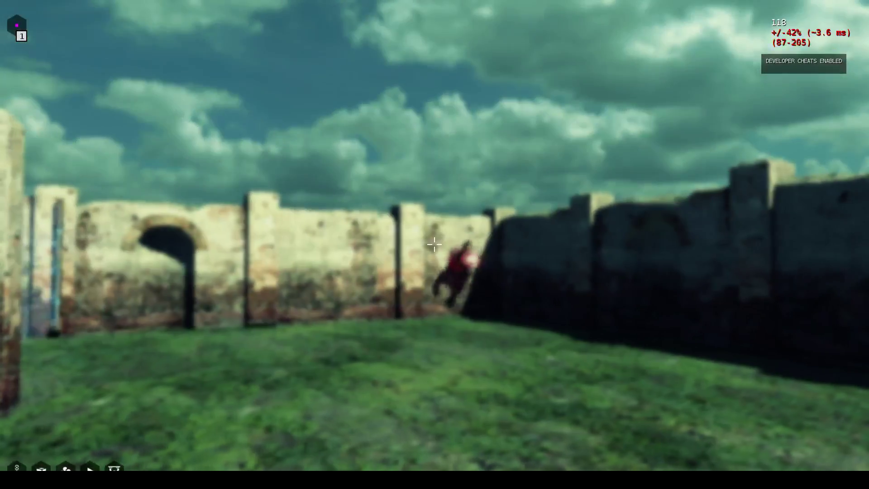
key(a)
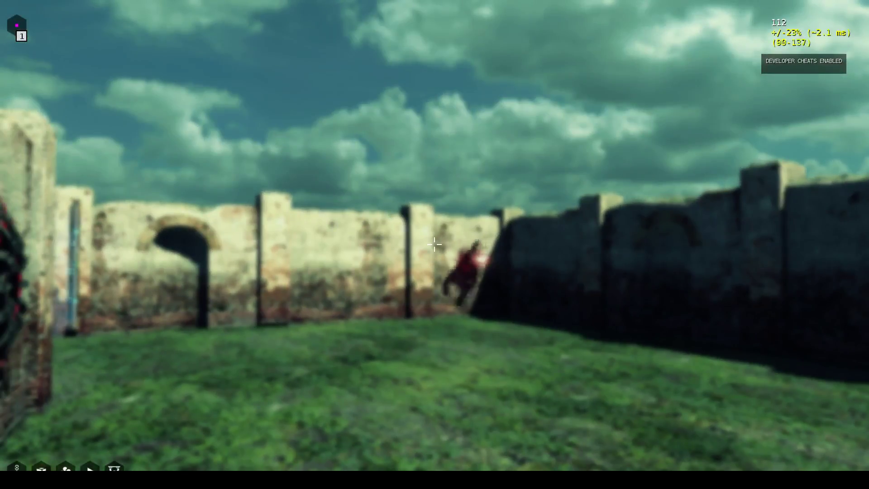
key(a)
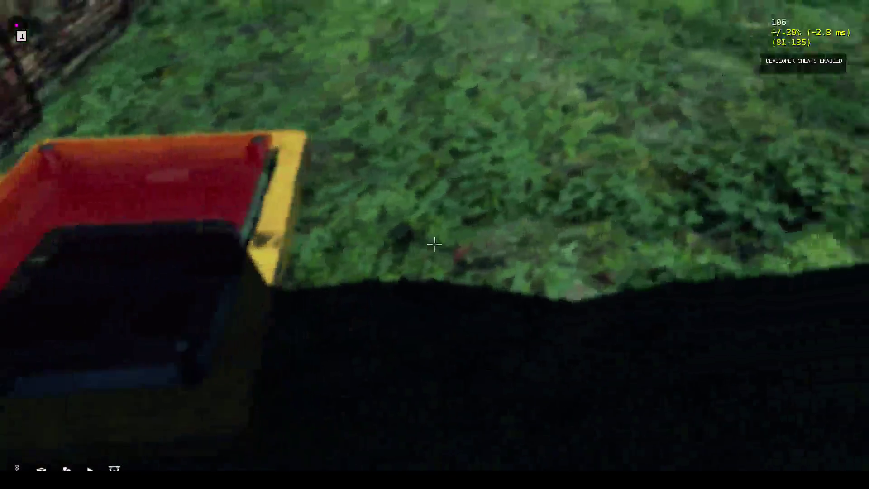
key(d)
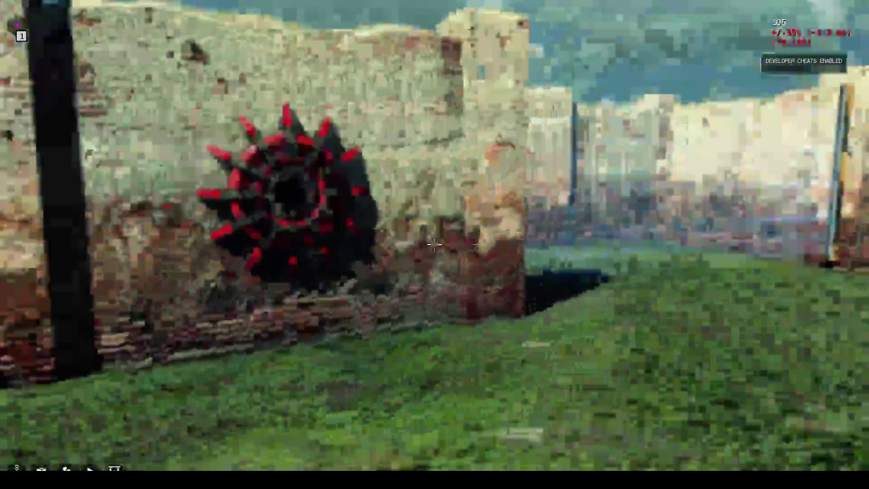
key(d)
key(a)
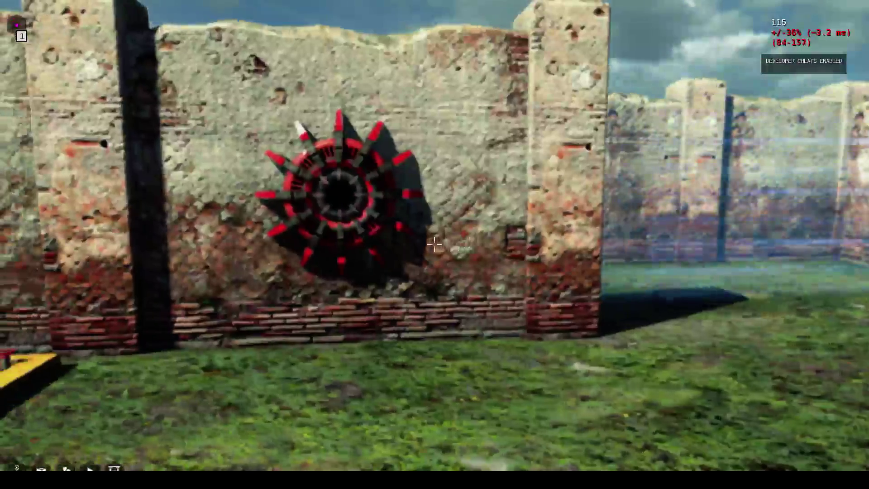
key(d)
key(a)
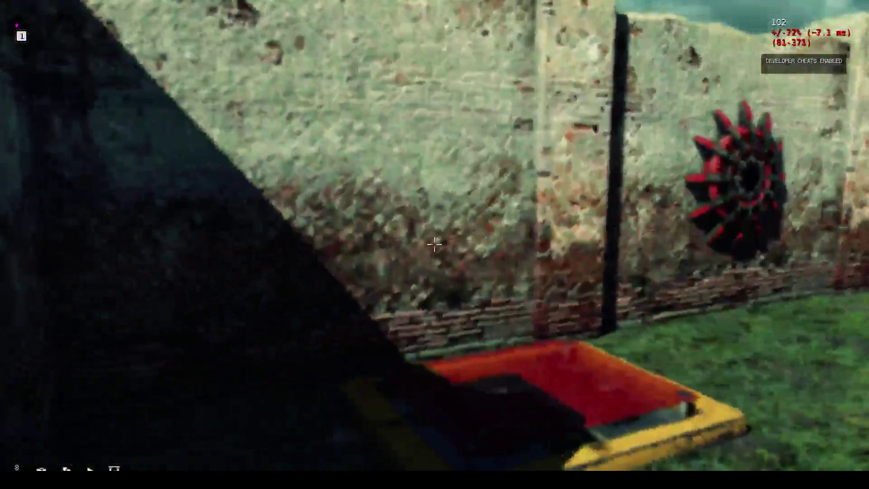
key(d)
key(d)
key(a)
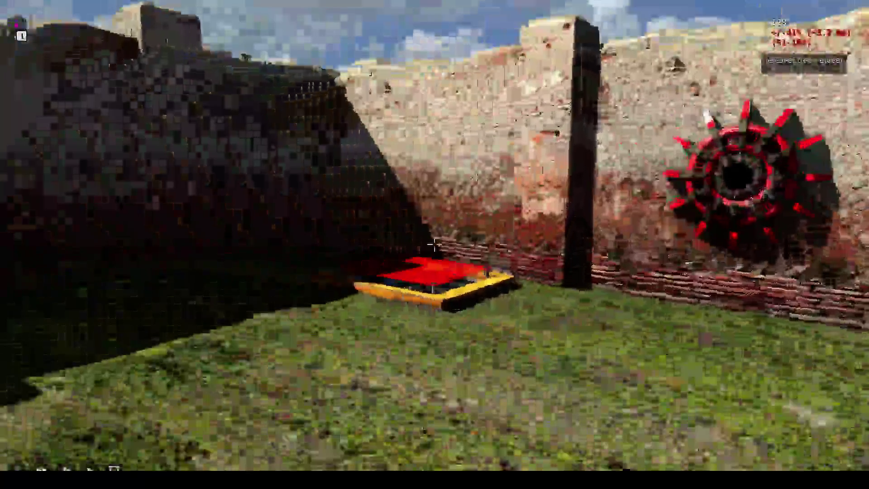
key(w)
key(w)
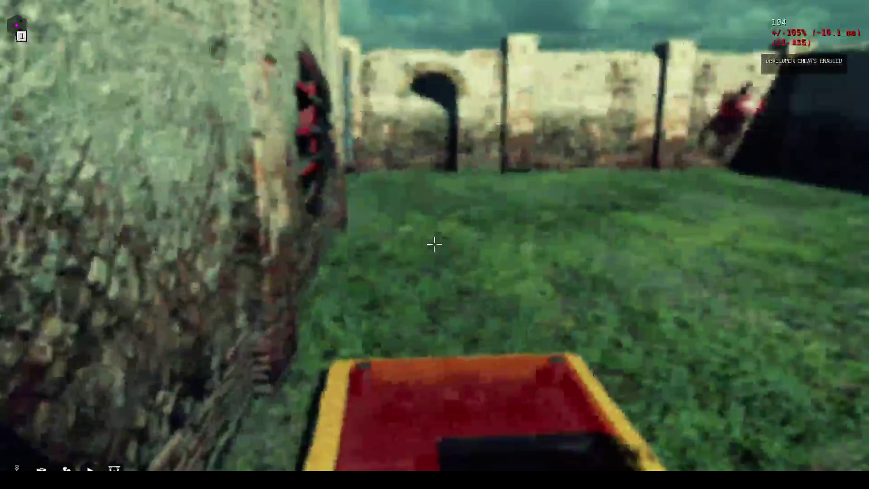
key(d)
key(w)
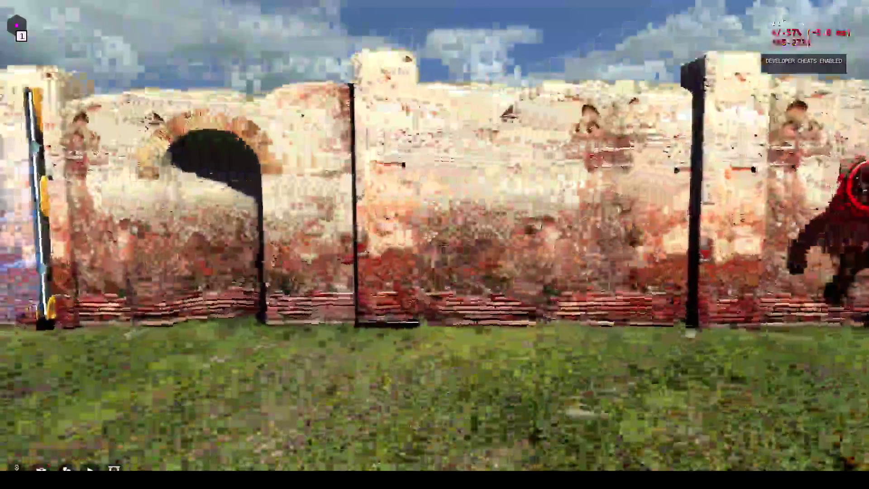
key(s)
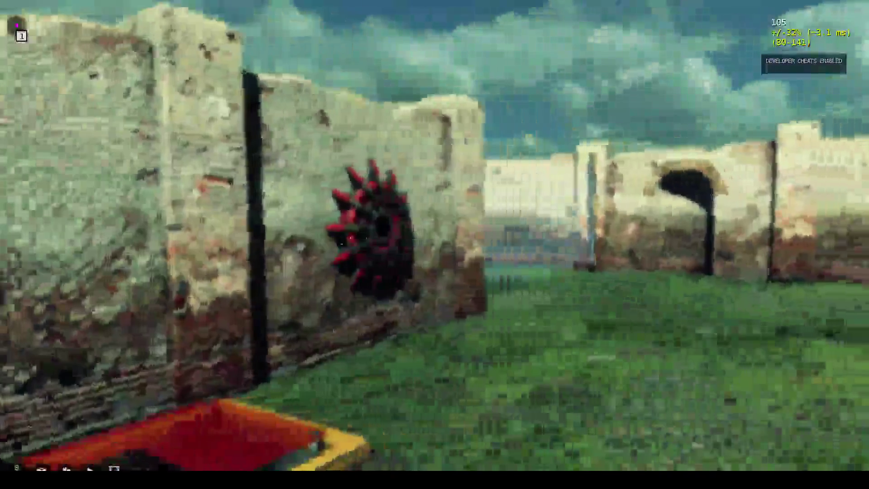
key(w)
key(Escape)
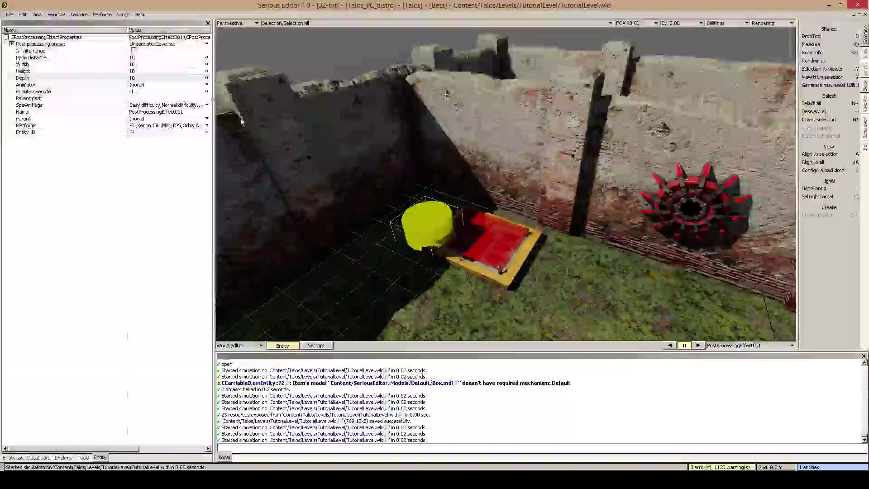
Step: Try the Wound preset on the post processing effect and check its look in a playtest
click(179, 60)
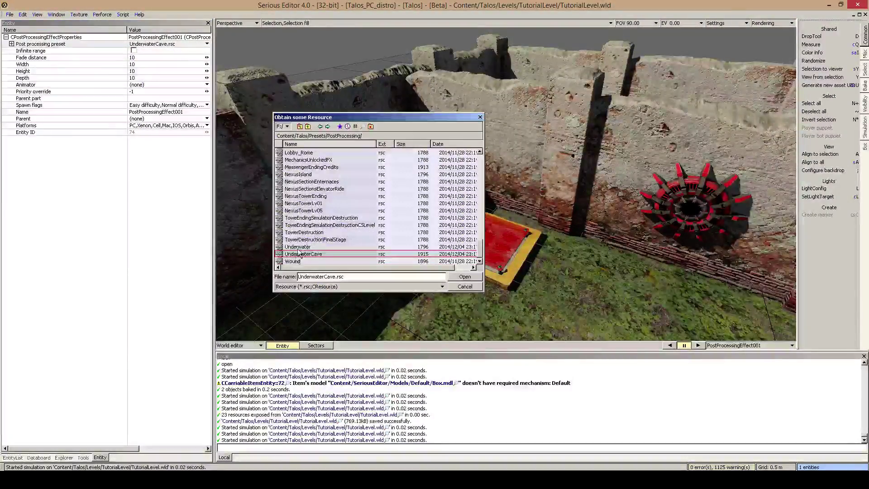
double_click(292, 261)
key(ctrl+t)
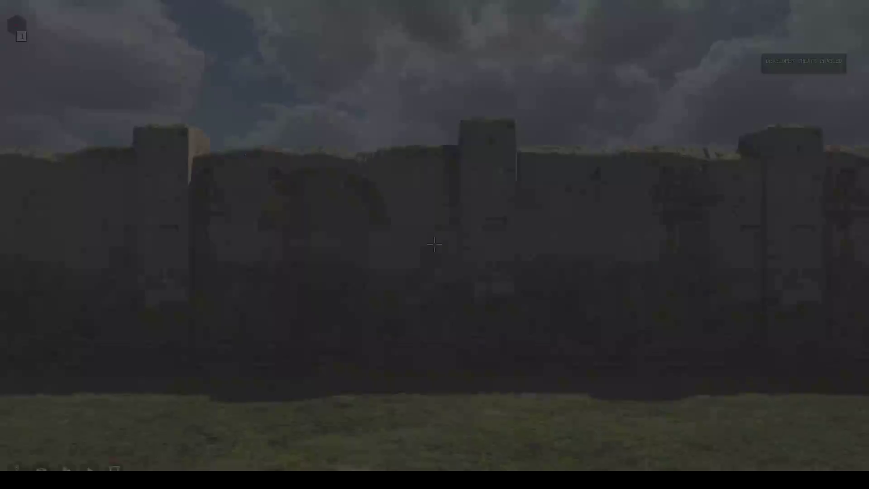
key(a)
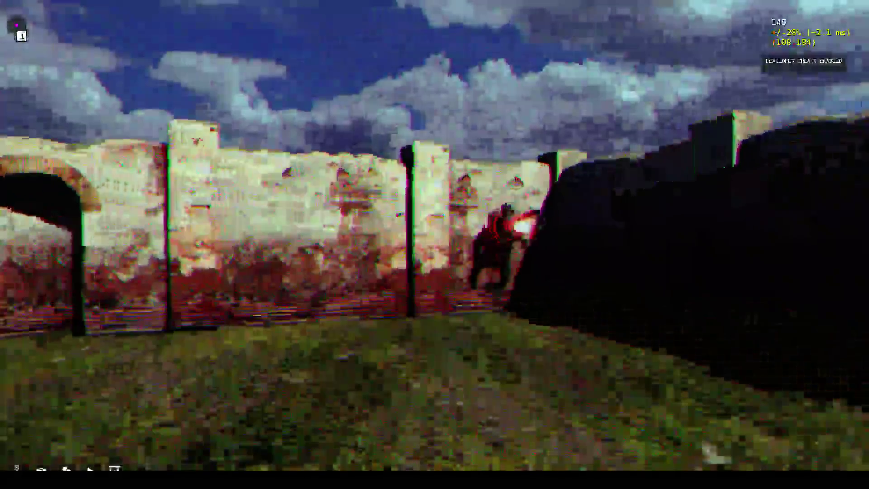
key(s)
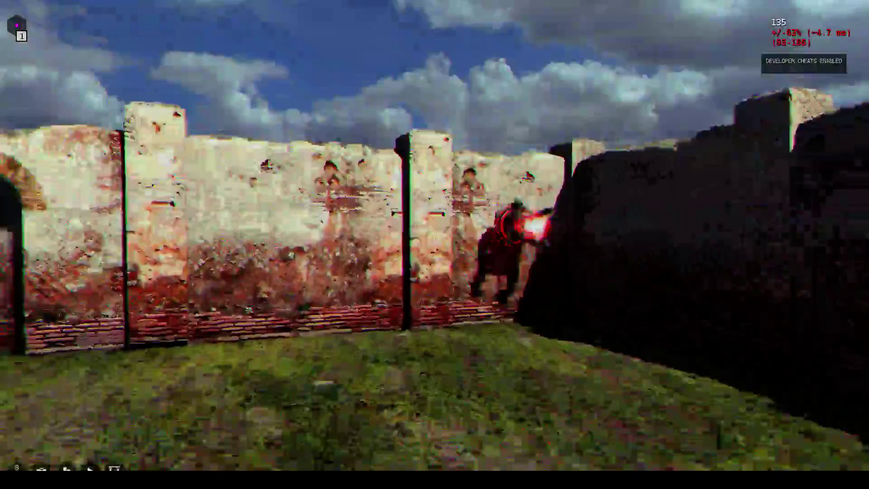
key(w)
key(Escape)
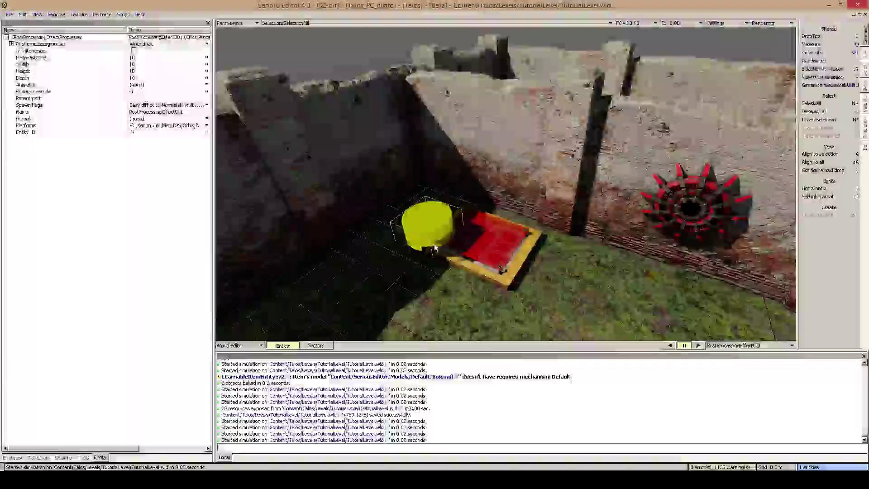
Step: Try the NexusTowerEnding preset on the post processing effect and check its look in a playtest
click(168, 44)
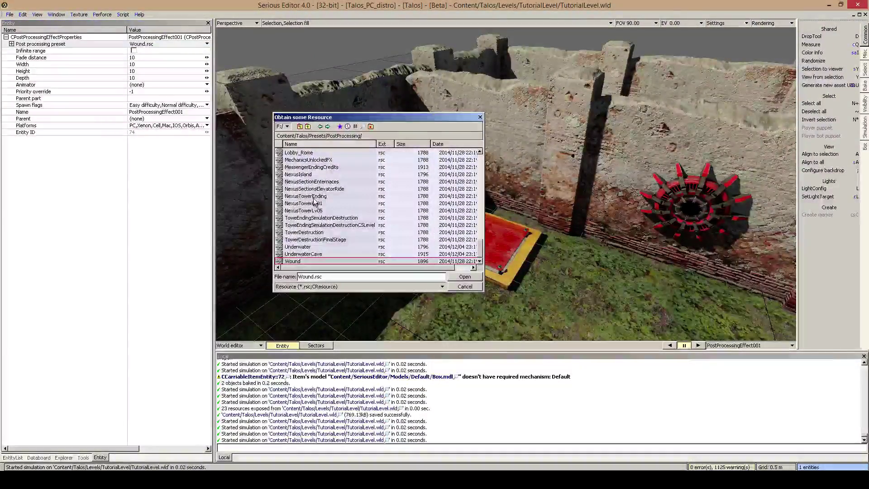
scroll(316, 208, up, 1)
double_click(318, 215)
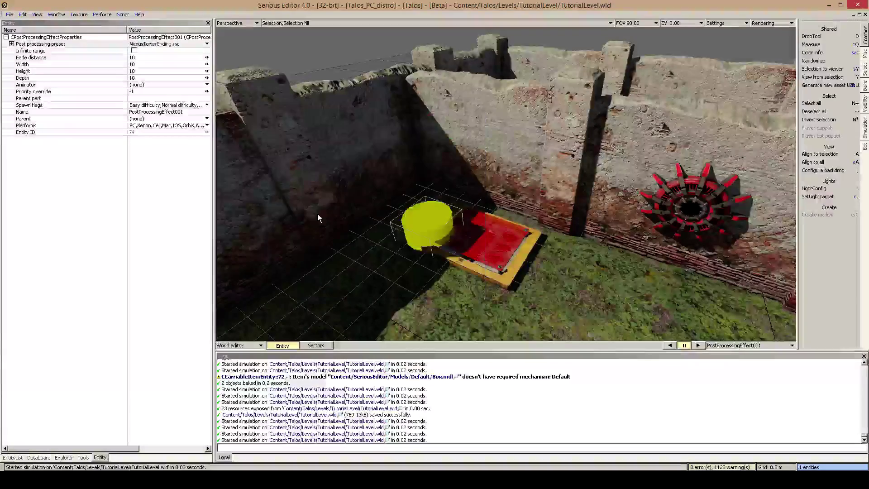
key(ctrl+shift+x)
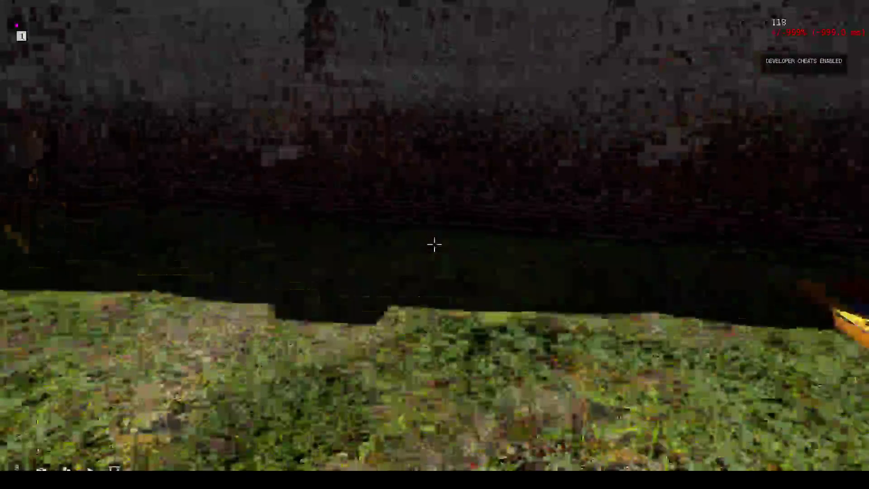
key(w)
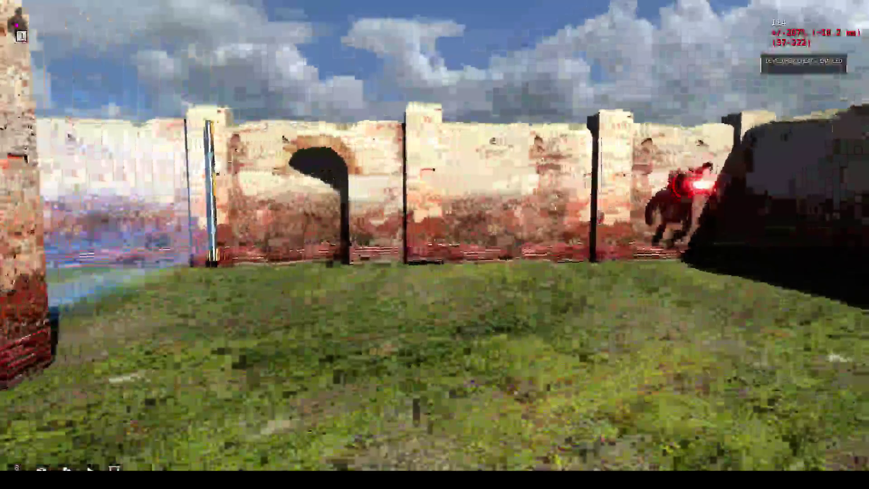
key(Escape)
Step: Browse the PostProcessing presets folder for another preset for the effect
click(177, 47)
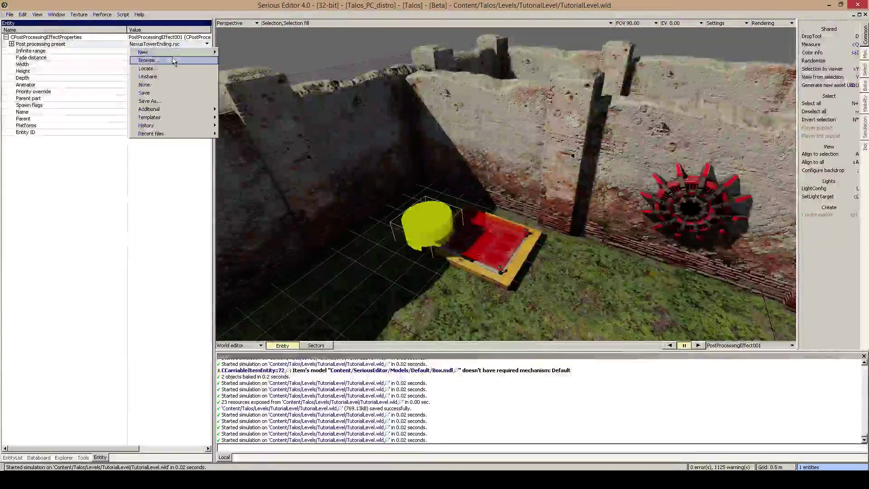
click(171, 58)
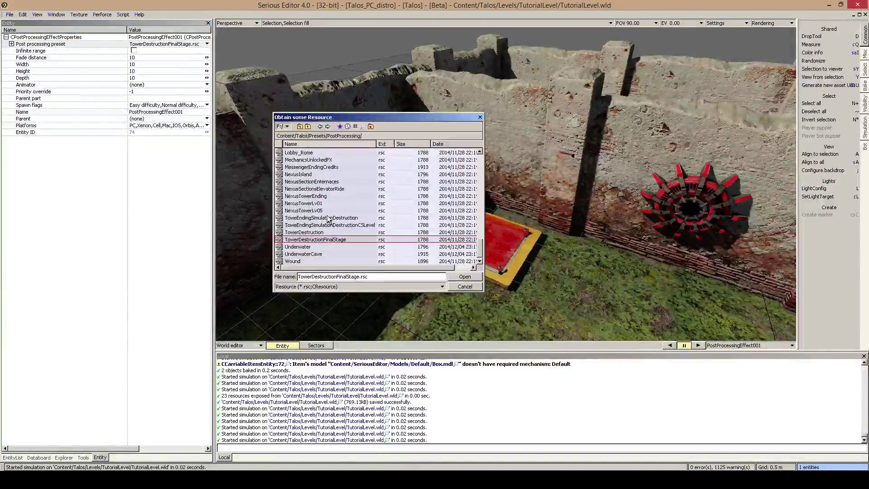
scroll(297, 258, up, 10)
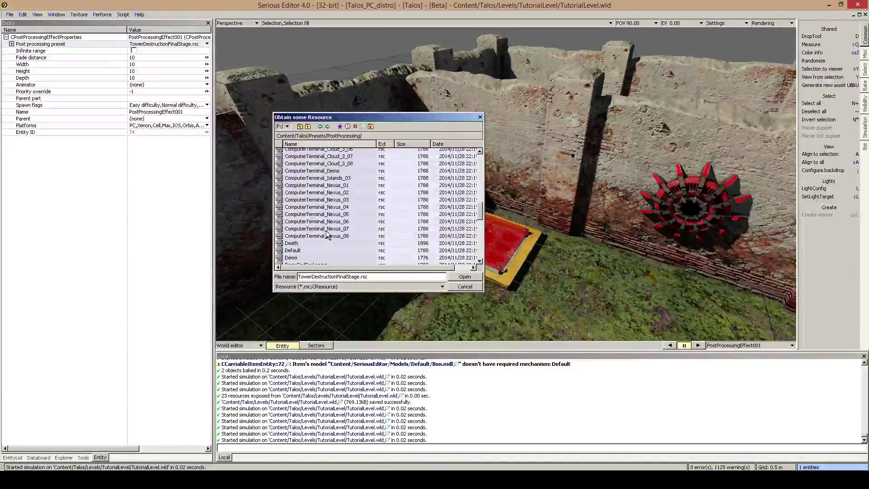
scroll(328, 233, up, 8)
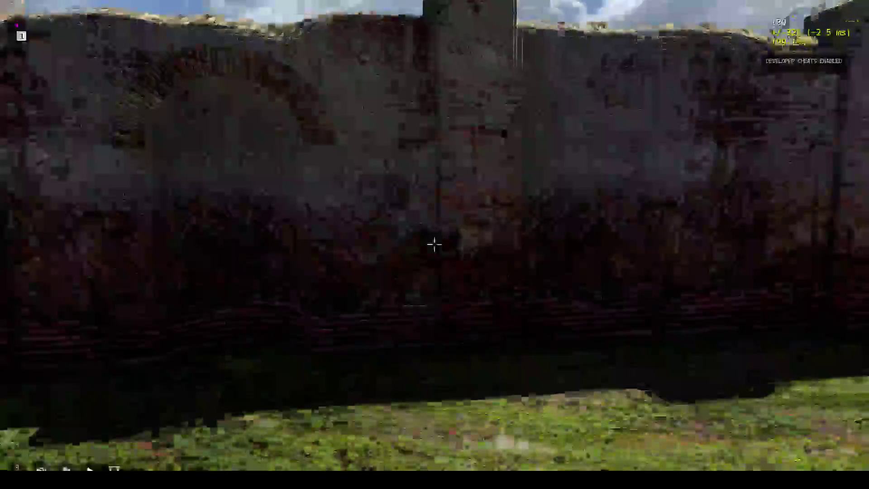
Step: In the playtest, pick up the laser connector and set it up linking the red laser source to the red receiver
key(w)
click(434, 244)
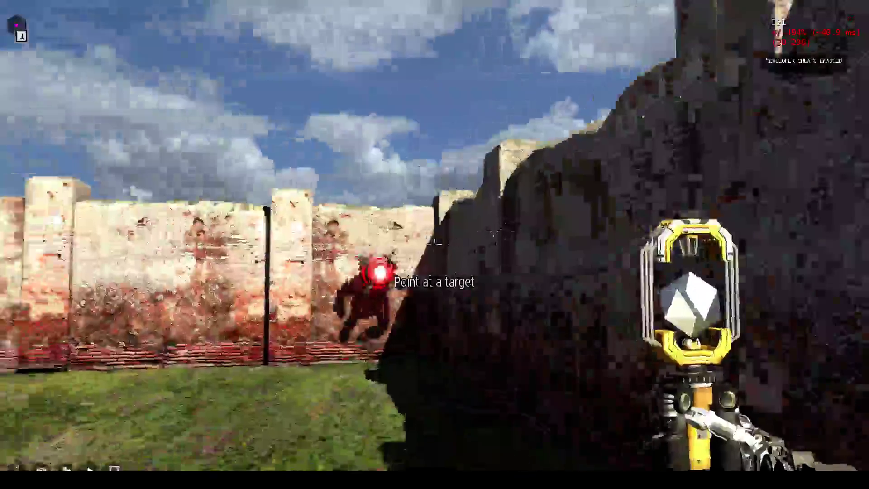
click(435, 245)
click(435, 301)
key(a)
key(w)
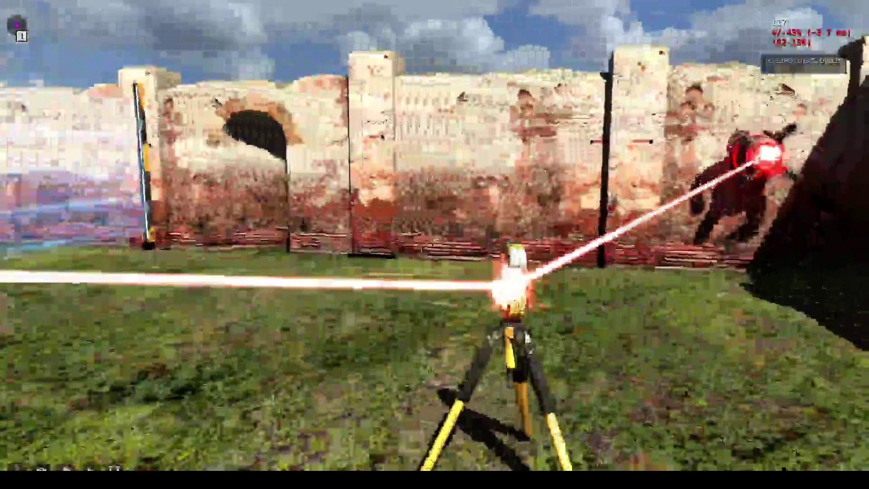
Step: Walk around the courtyard to examine the laser beam, the red receiver and the effect near the pressure plate
key(a)
key(s)
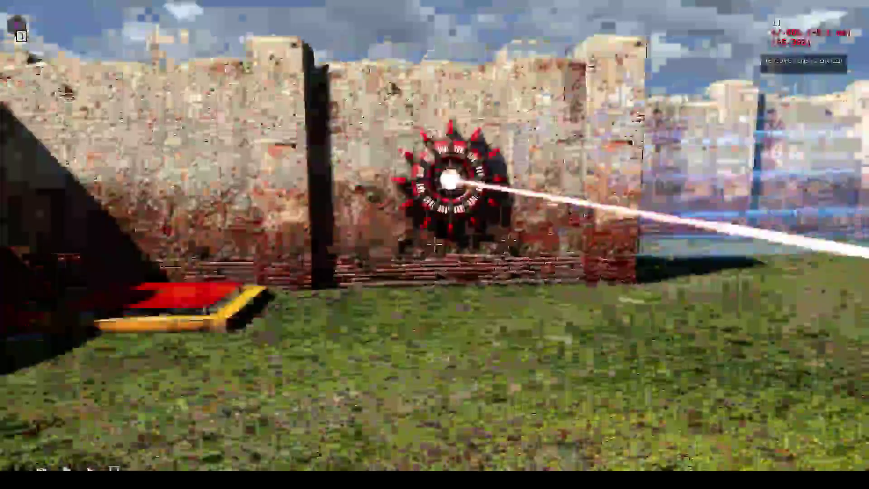
key(d)
key(w)
key(a)
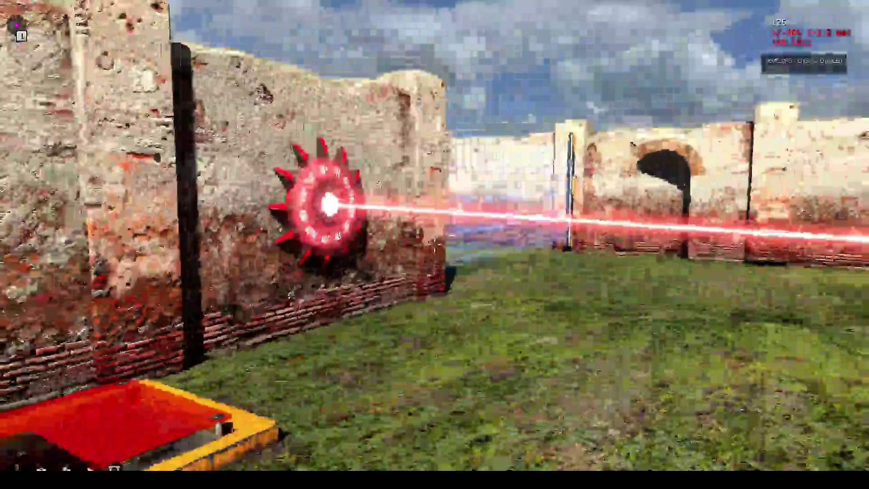
key(w)
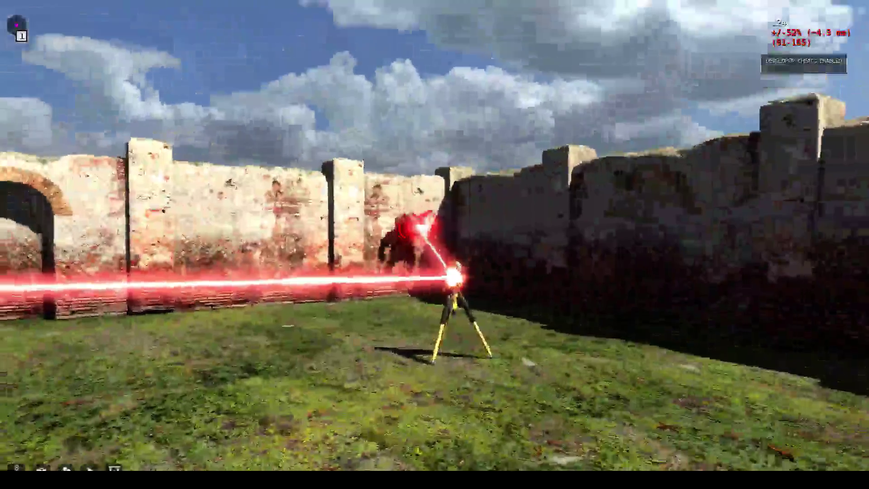
key(w)
key(s)
key(w)
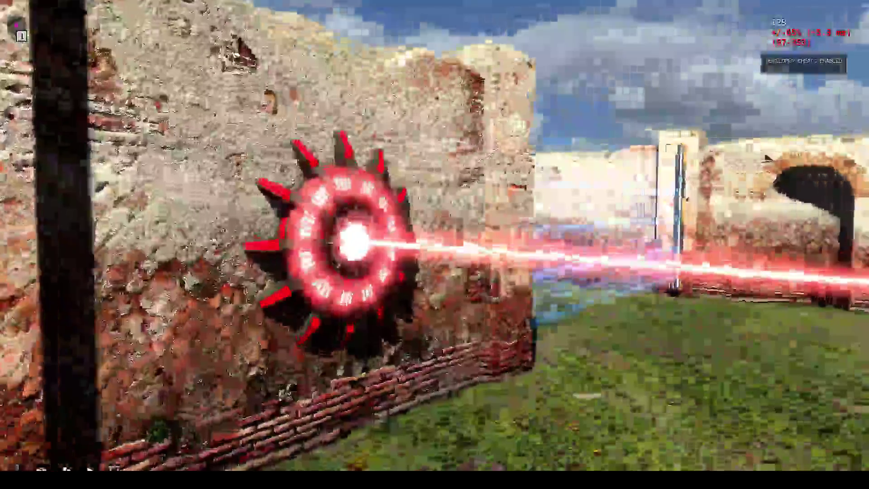
Step: End the playtest after viewing the lit red receiver and expand the parameters of the effect's post processing preset
key(s)
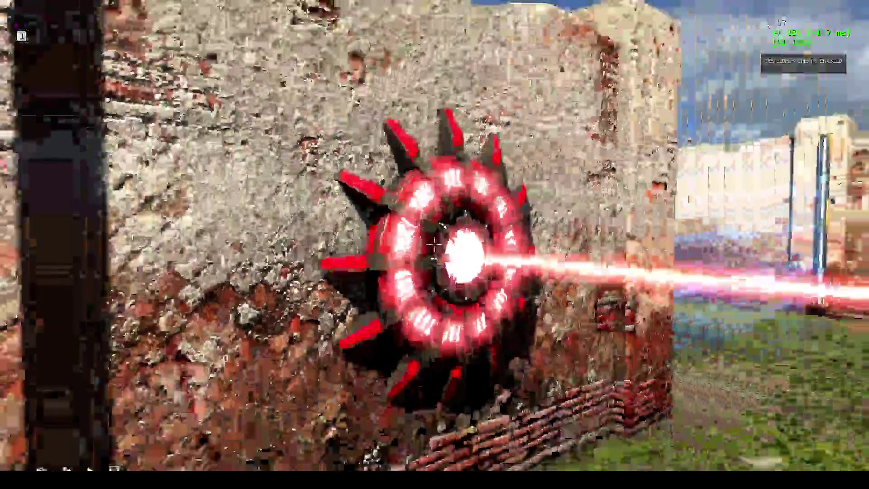
key(w)
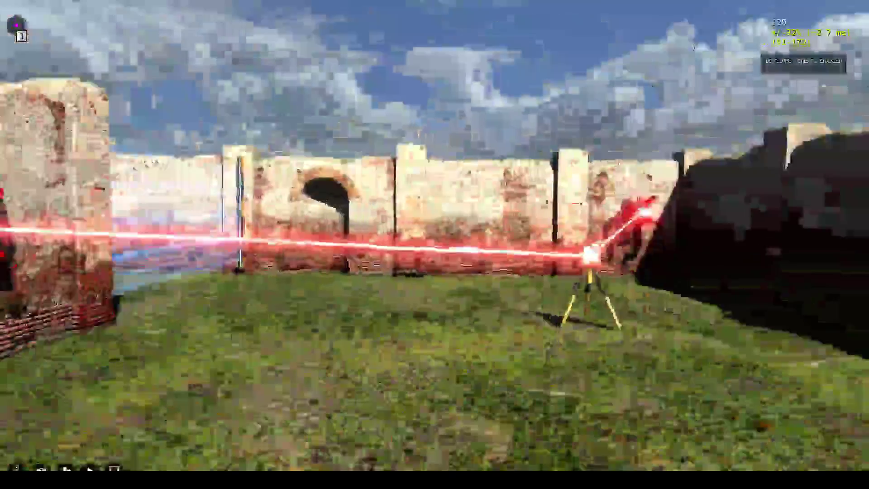
key(Escape)
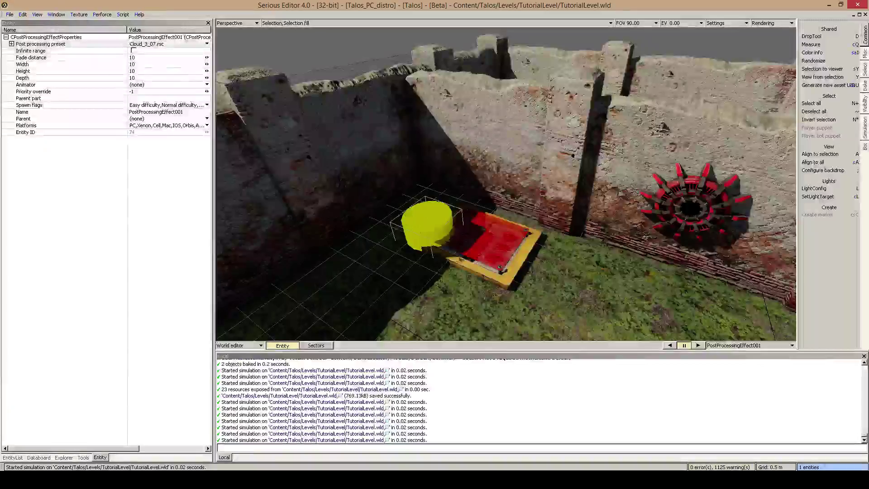
click(12, 44)
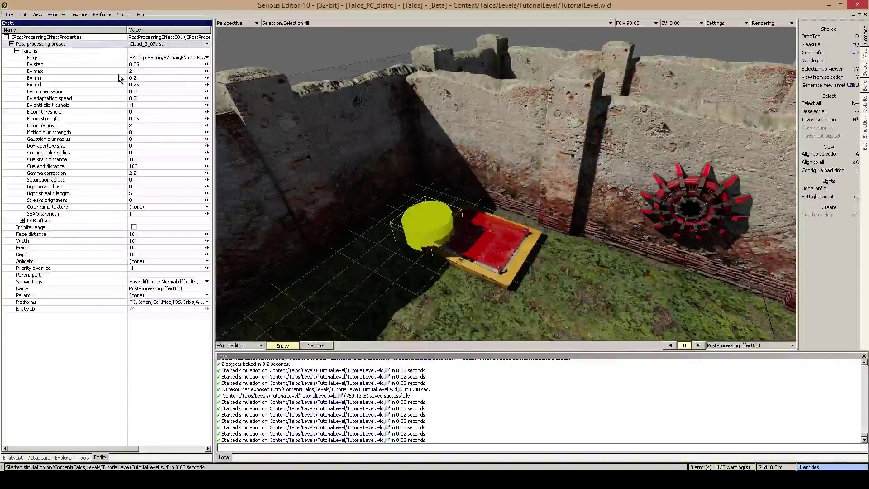
Step: Try an R channel offset of 1 on x, y and z under RGB offset and reset it to 0
click(28, 228)
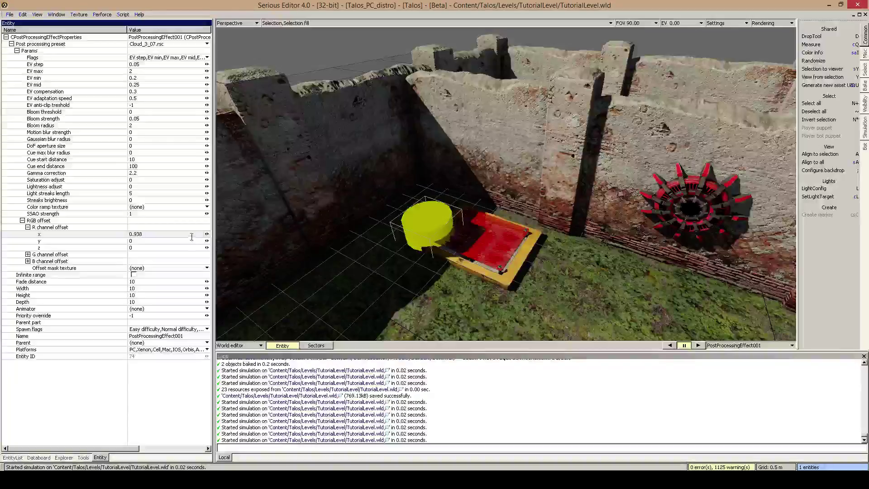
click(143, 241)
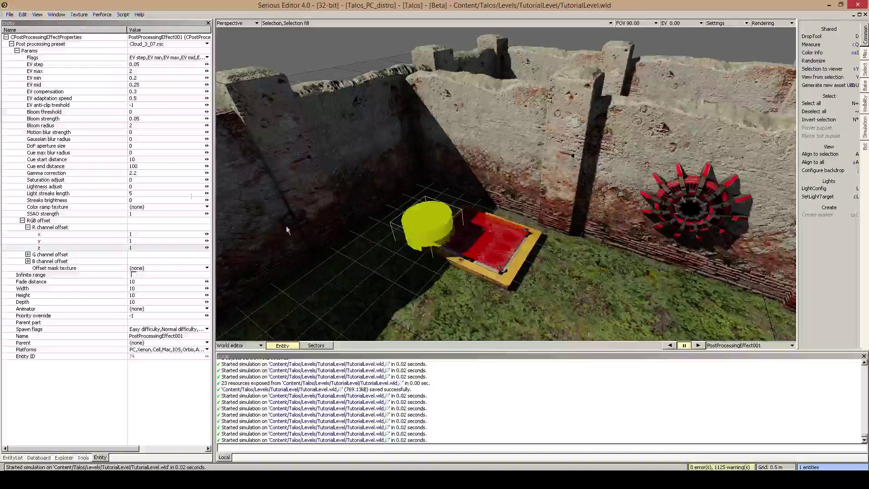
text(0)
key(Return)
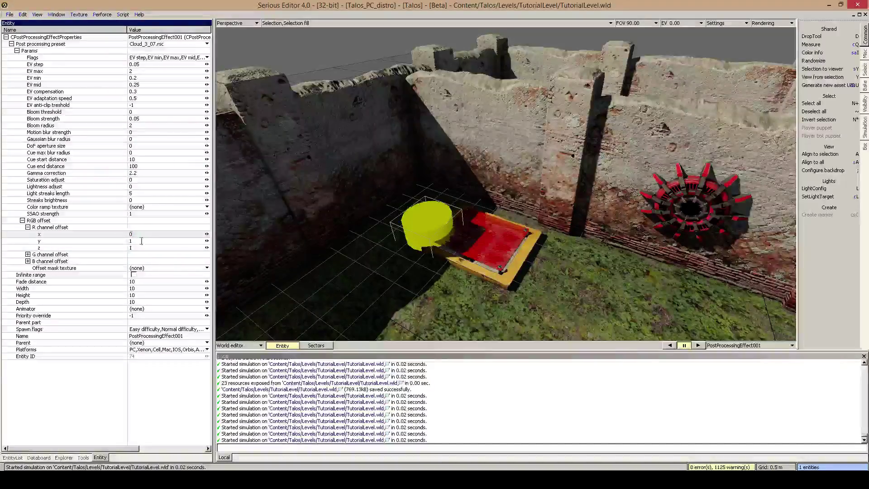
click(27, 226)
click(28, 227)
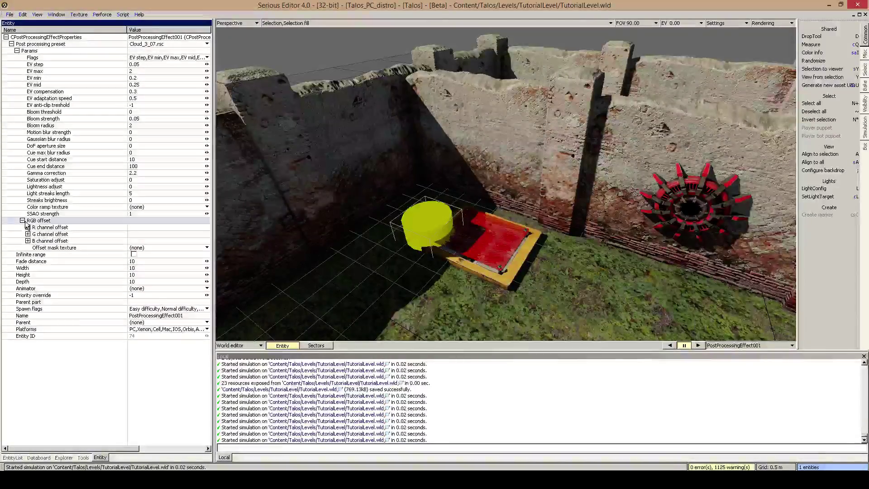
click(22, 220)
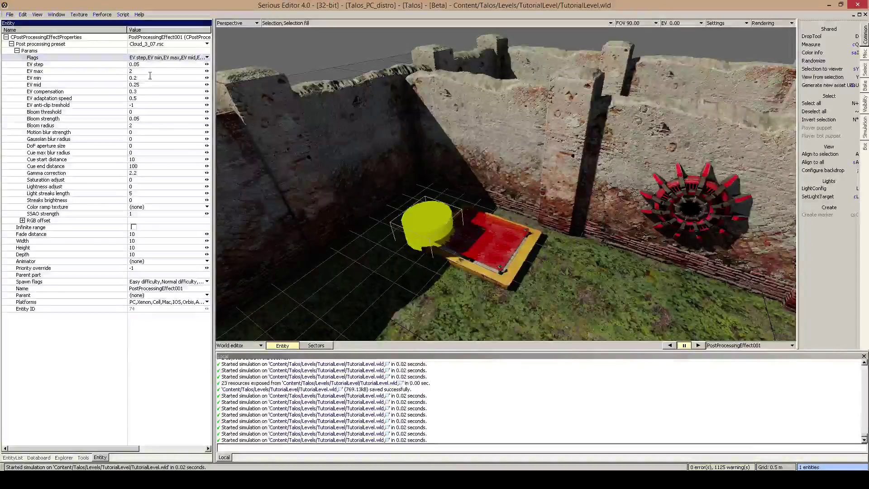
Step: Try the viewport exposure at EV 0.25 and EV 2.00, restoring EV 0.00 each time and keeping the post processing effect selected
click(694, 23)
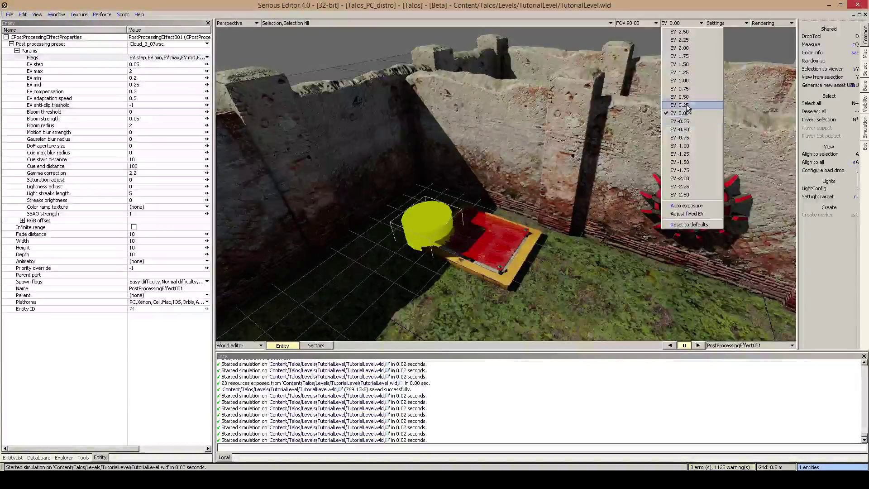
click(693, 105)
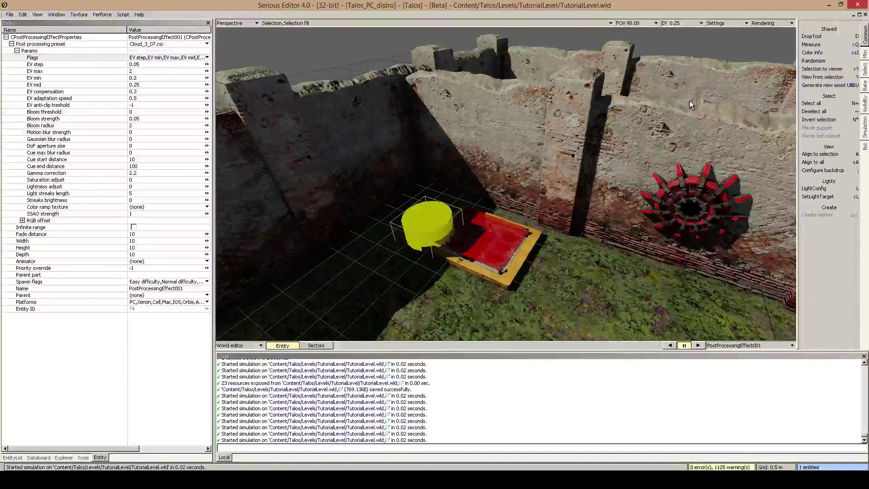
click(692, 23)
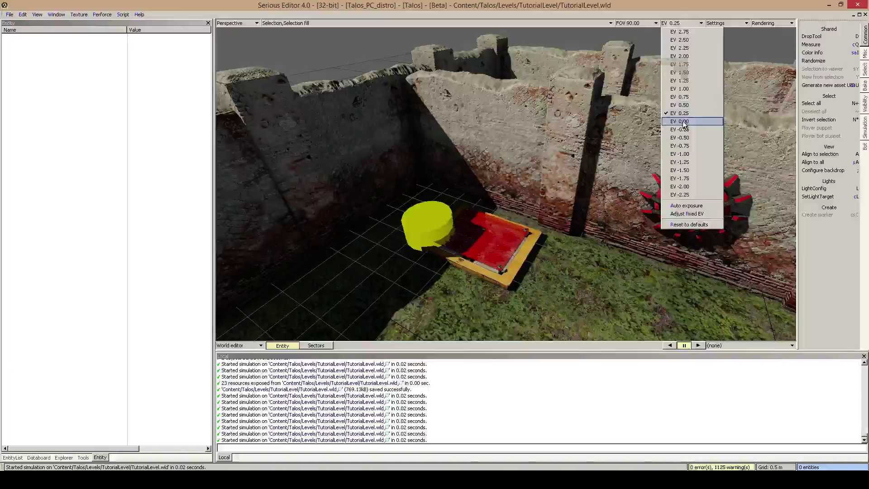
click(682, 121)
click(428, 209)
click(12, 44)
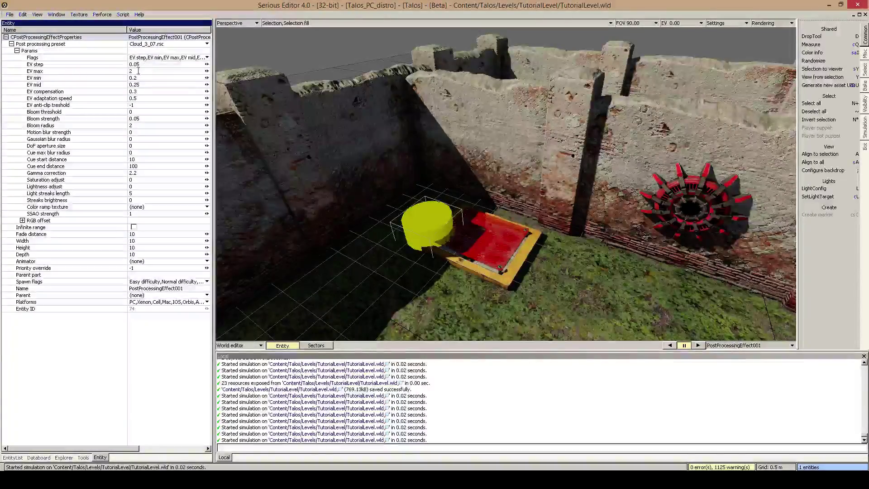
click(692, 22)
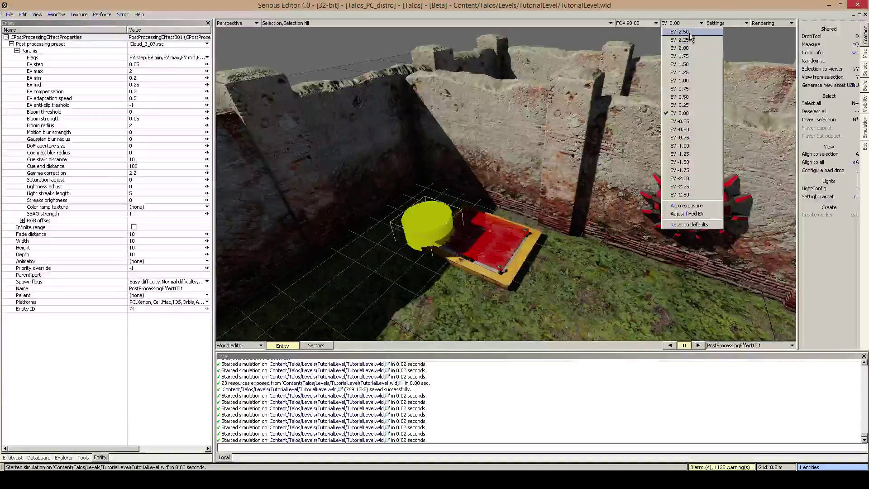
click(688, 48)
click(686, 24)
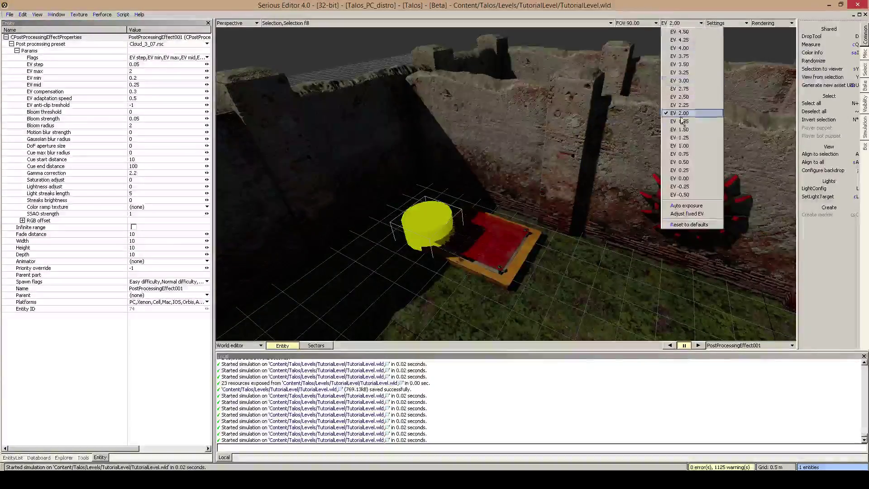
click(689, 178)
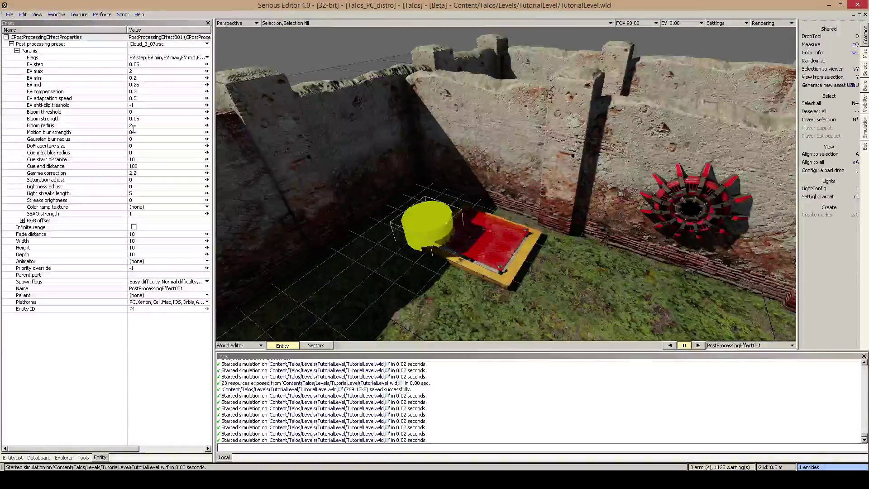
Step: Try a motion blur strength of 1 on the effect in a playtest and reset it to 0
drag(138, 134, 78, 133)
text(1)
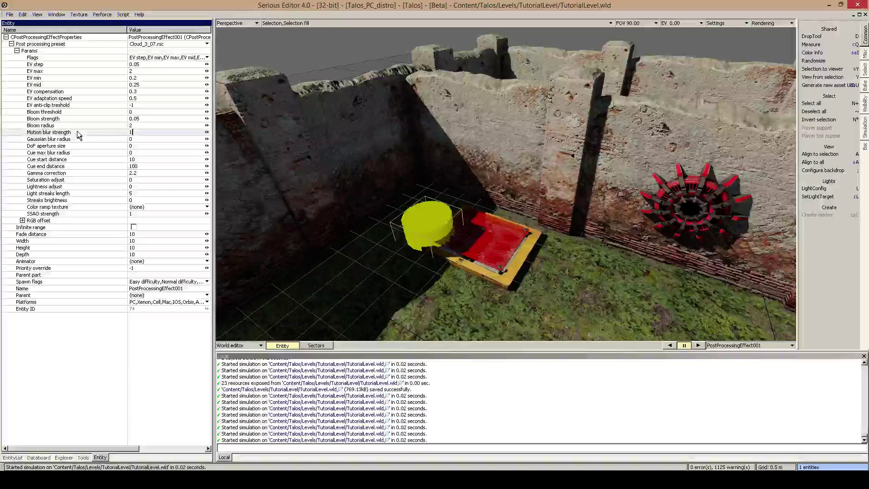
key(Return)
key(ctrl+e)
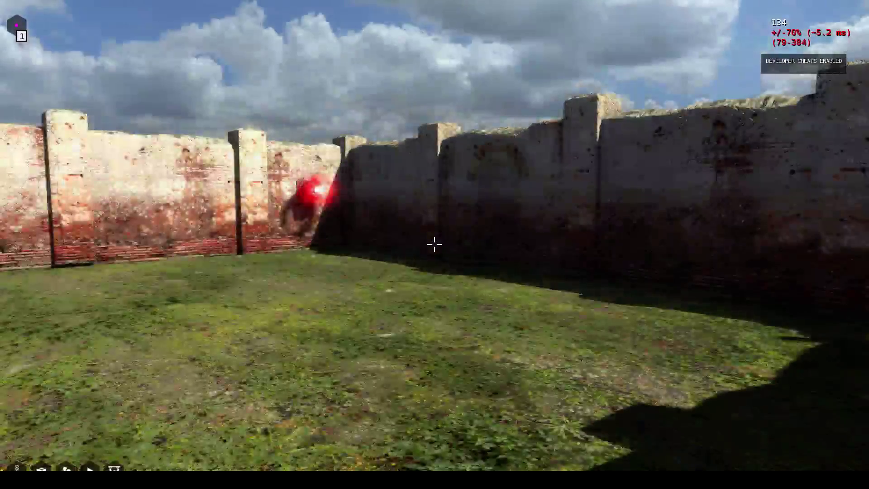
key(Escape)
click(110, 135)
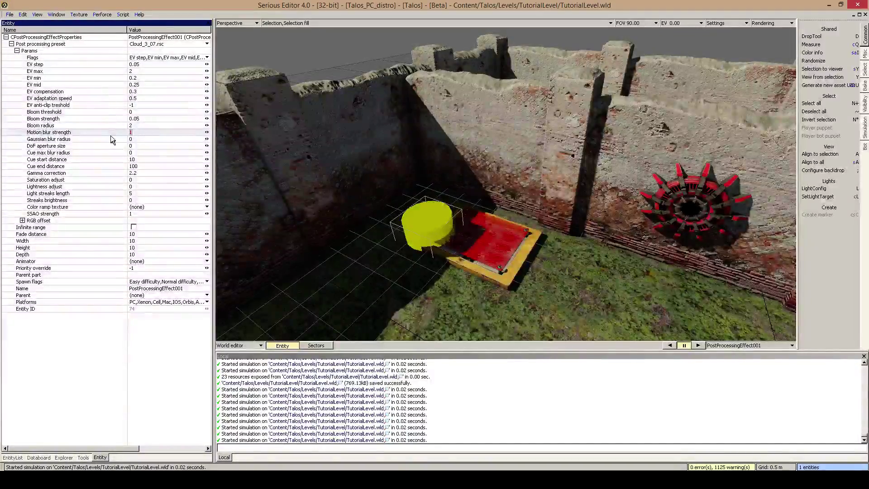
text(0)
key(Return)
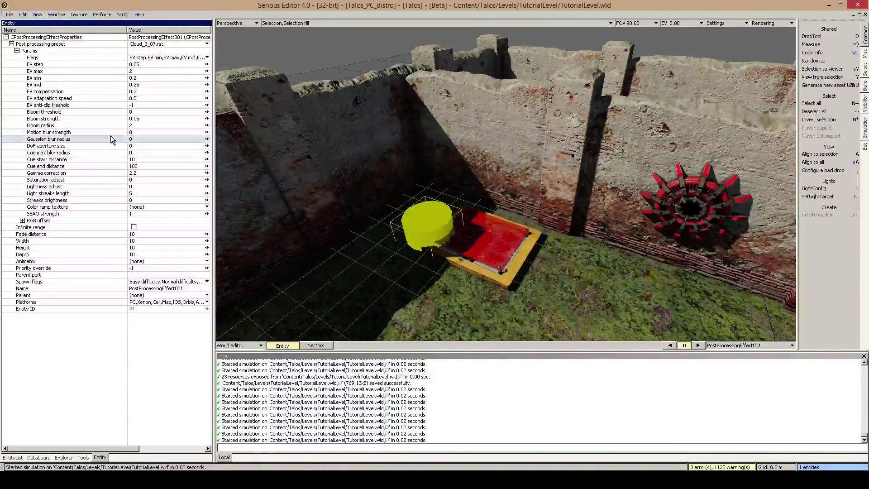
Step: Try a Gaussian blur radius of 1 on the effect and raise it to 5
click(110, 140)
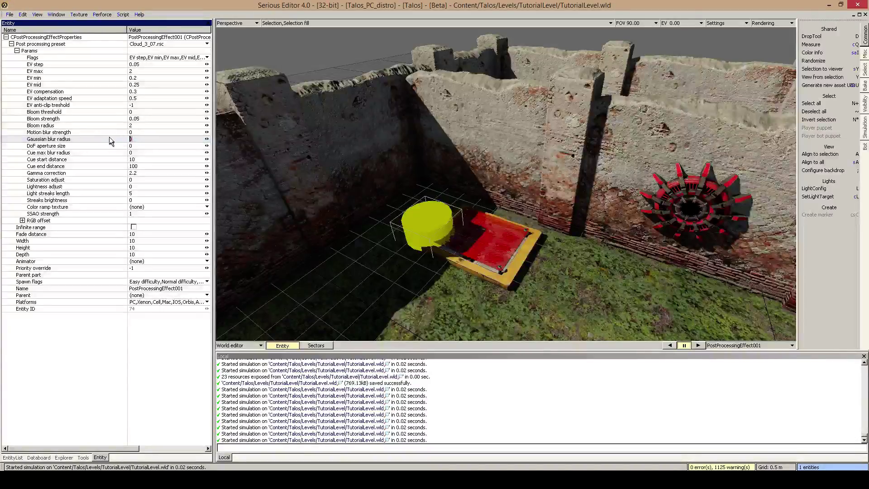
text(1)
key(Return)
click(120, 144)
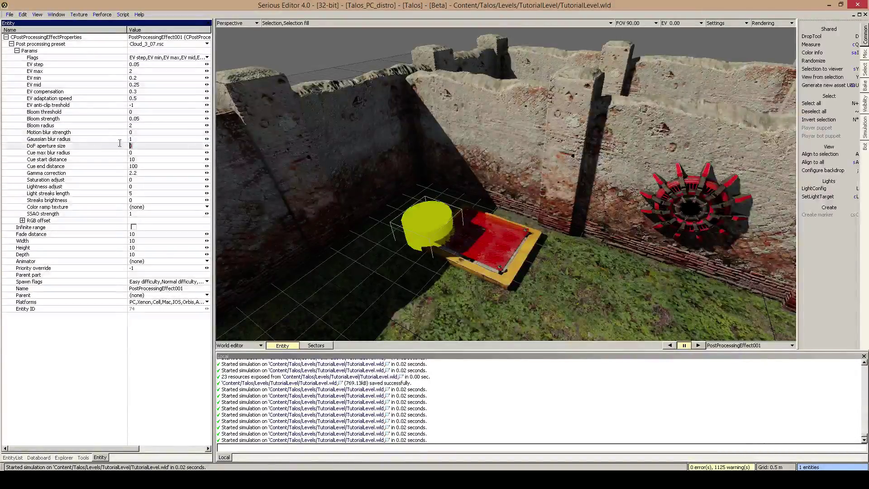
click(100, 140)
text(5)
key(Return)
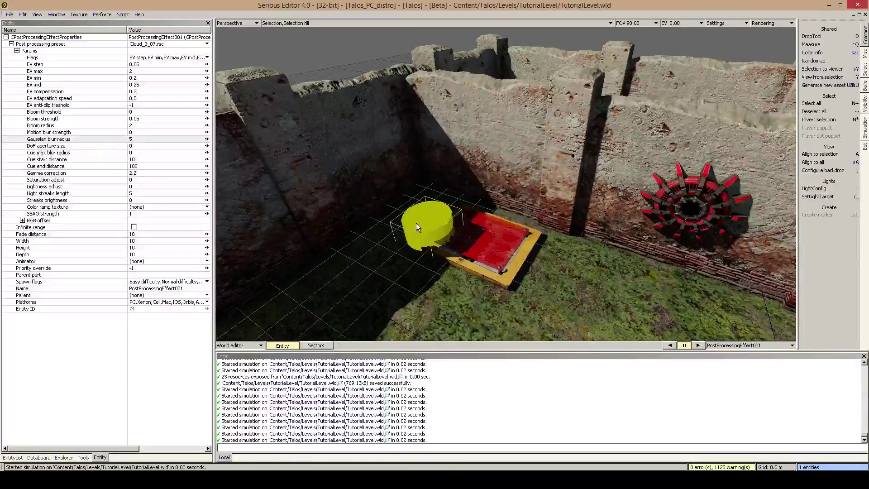
Step: Check the Gaussian blur near the pressure plate in a playtest and reset the blur radius to 0
key(ctrl+t)
key(w)
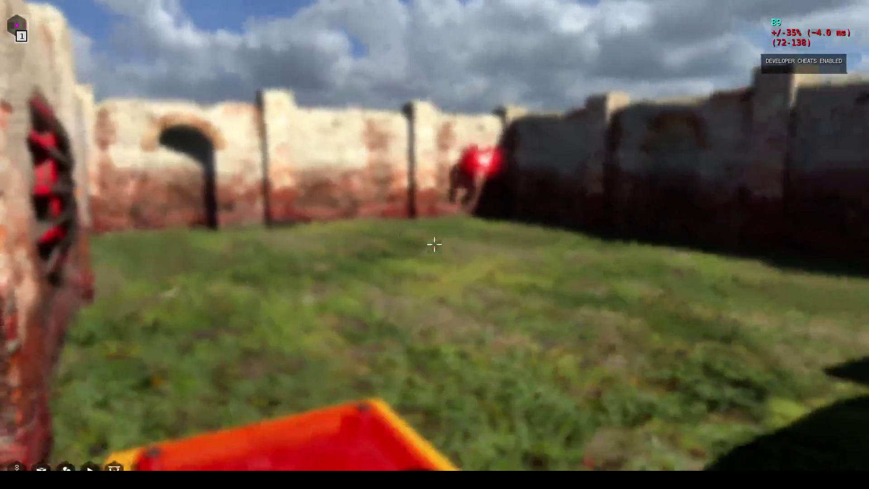
key(Escape)
click(162, 141)
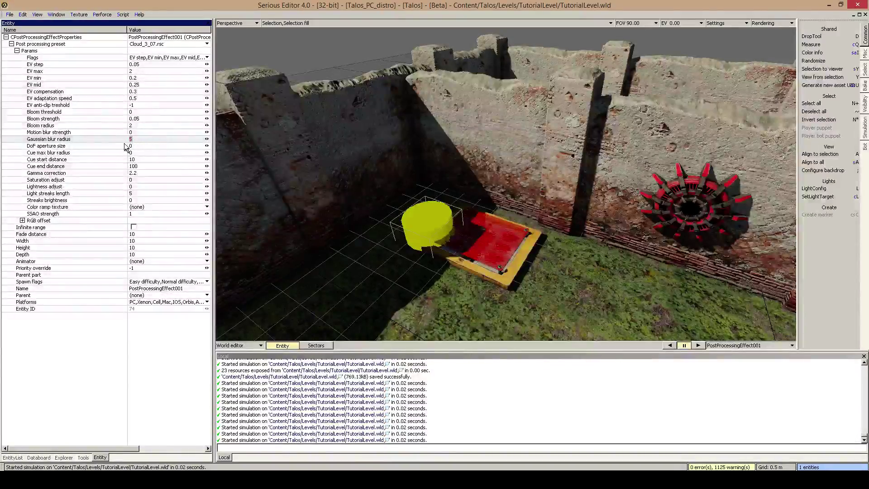
text(0)
click(119, 148)
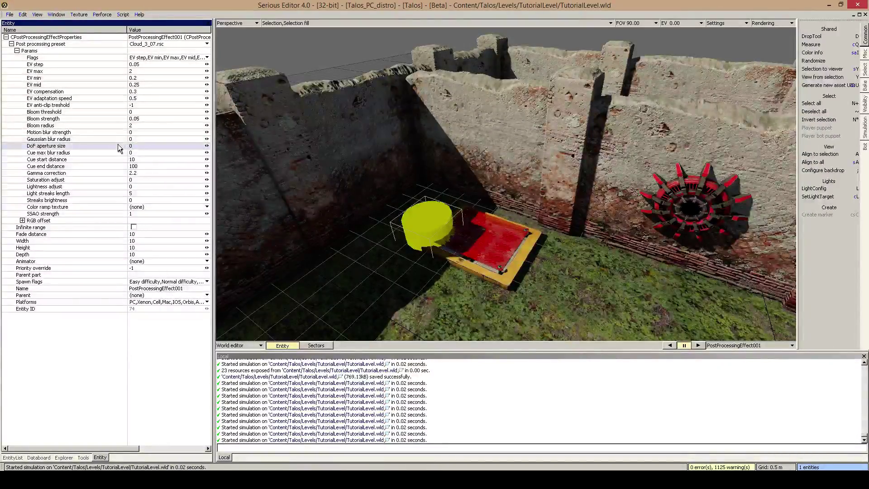
Step: Raise the effect's saturation adjust to about 0.56 and view the area around the pressure plate in a playtest
click(459, 4)
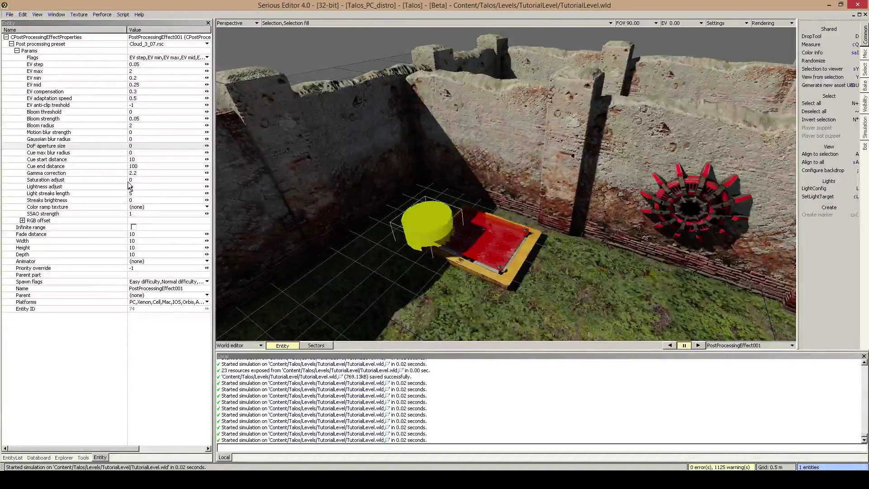
drag(205, 181, 207, 179)
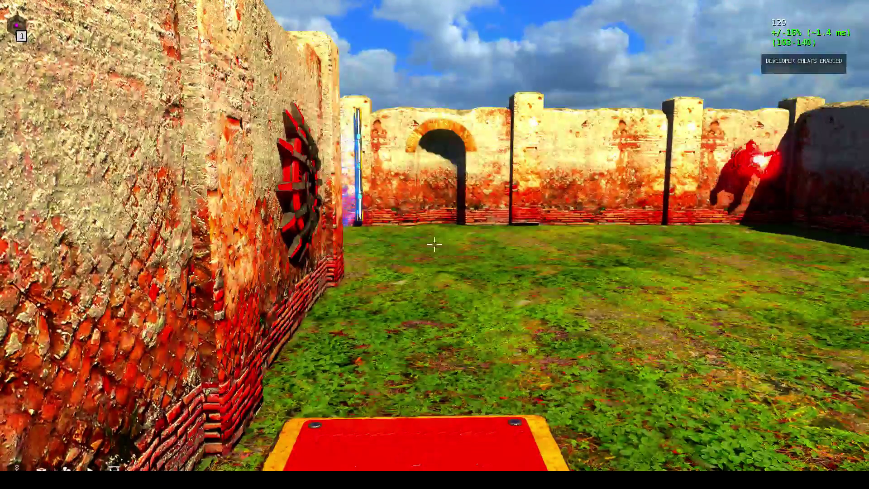
key(d)
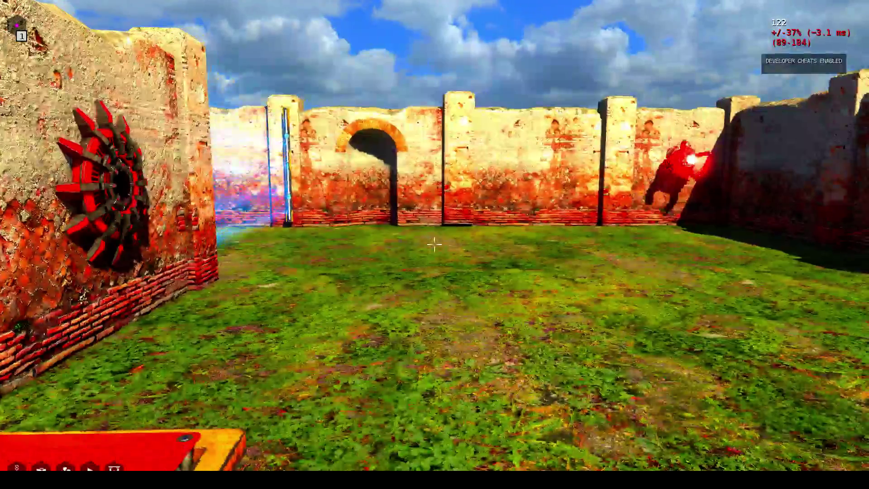
key(w)
Step: In the playtest, link the red laser source to the red receiver with the connector and examine the beam's colours from the pressure plate area
click(435, 245)
click(435, 245)
click(435, 244)
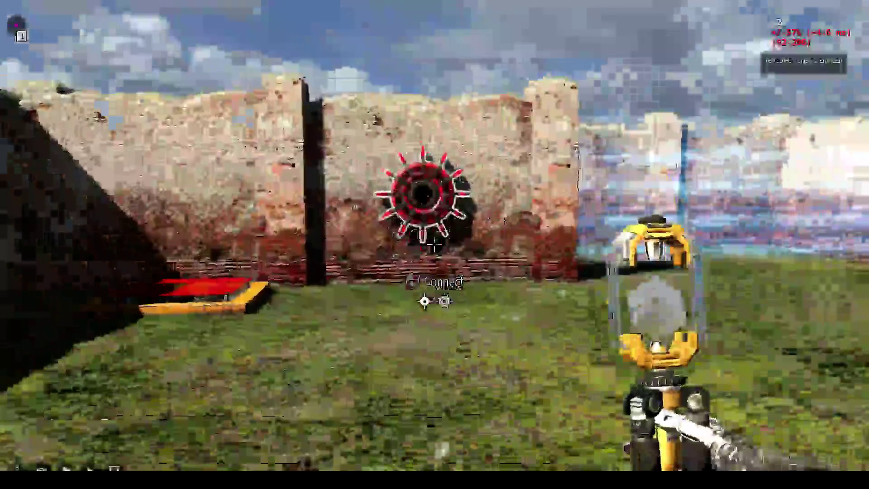
click(435, 245)
key(a)
key(a)
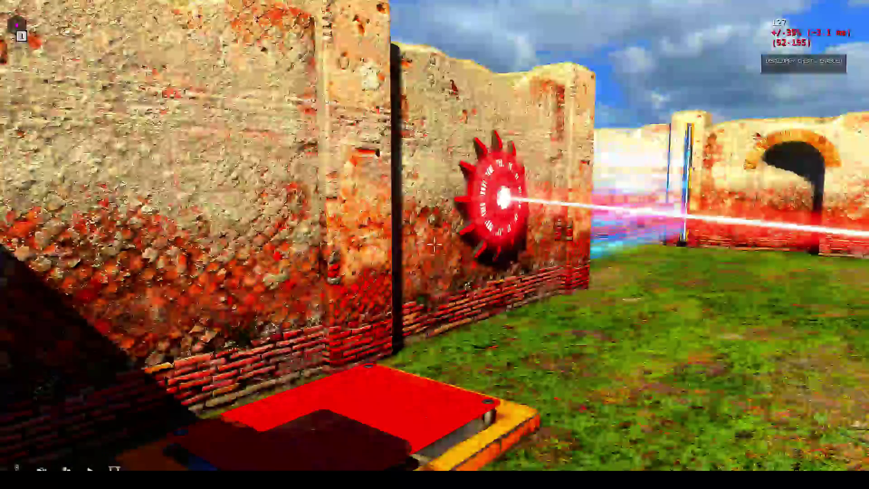
key(a)
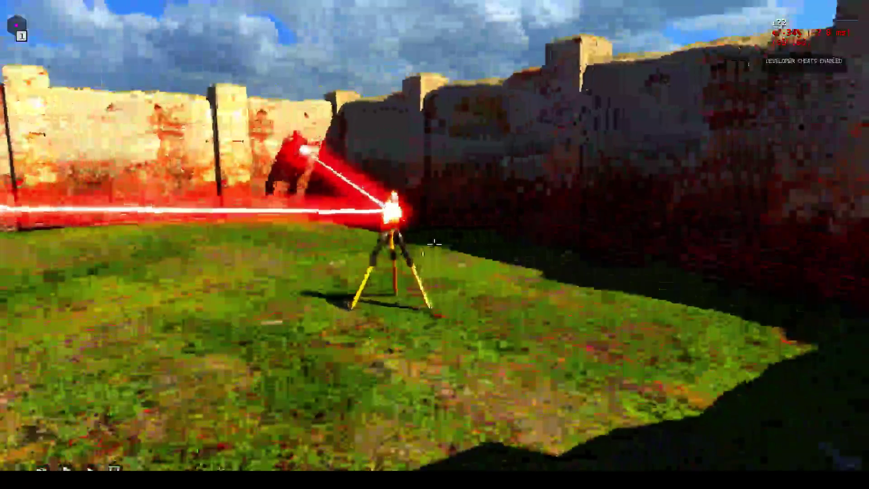
key(Escape)
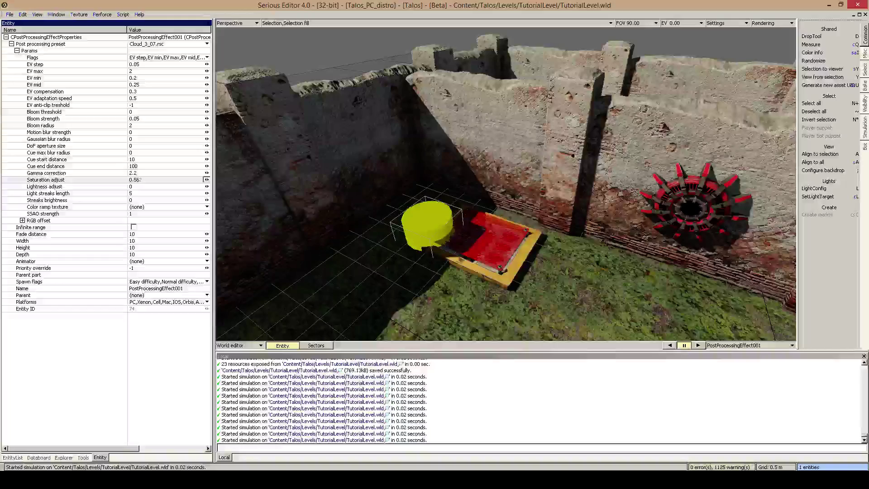
Step: Playtest the level with the adjusted saturation, pick up the connector and look around near the pressure plate
key(ctrl+x)
key(w)
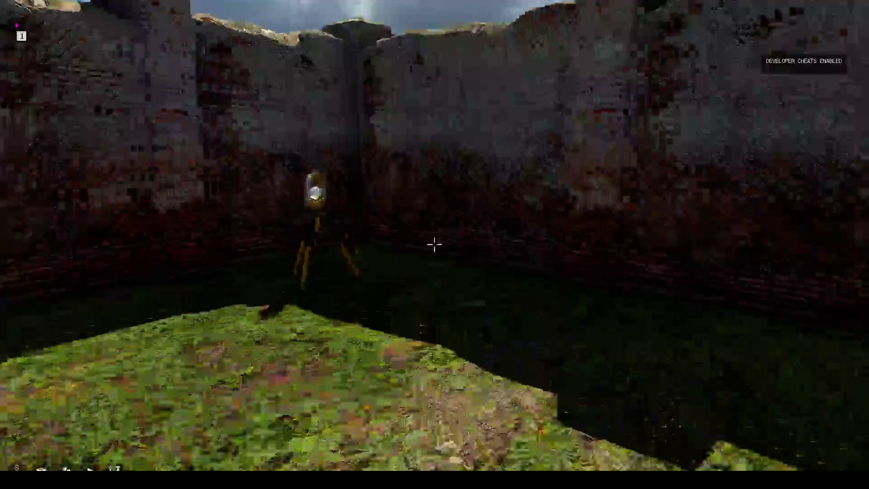
key(s)
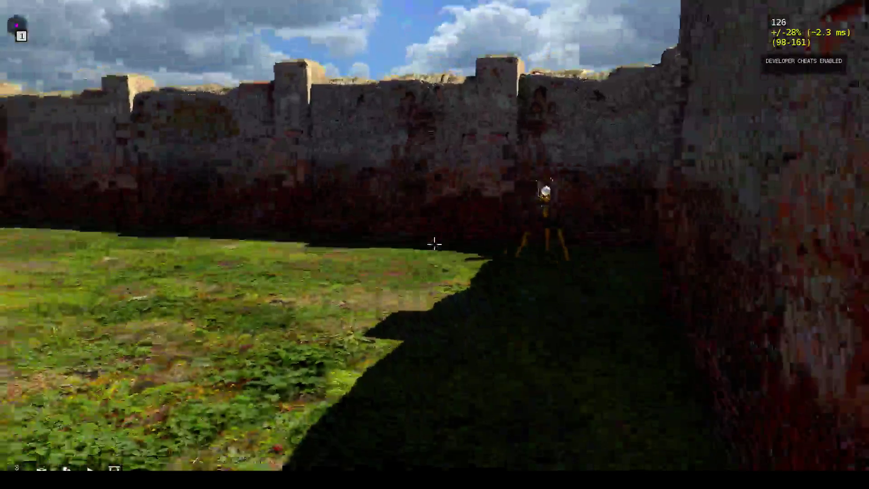
key(d)
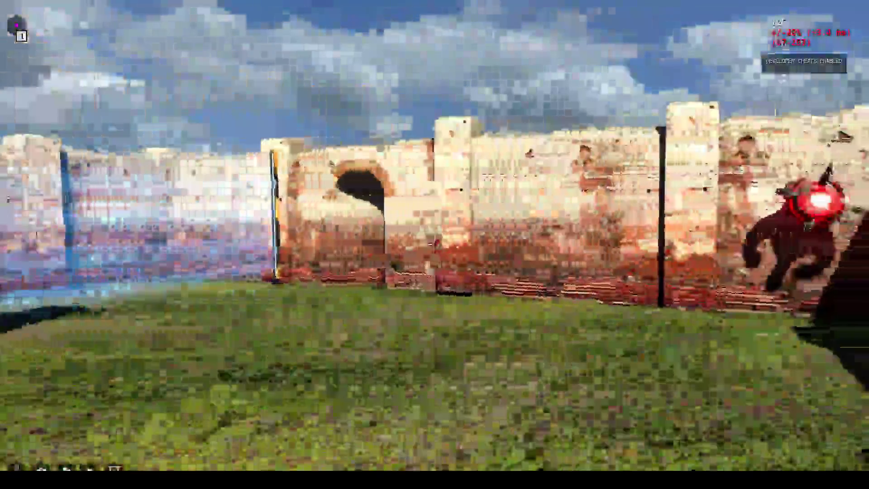
key(w)
click(434, 245)
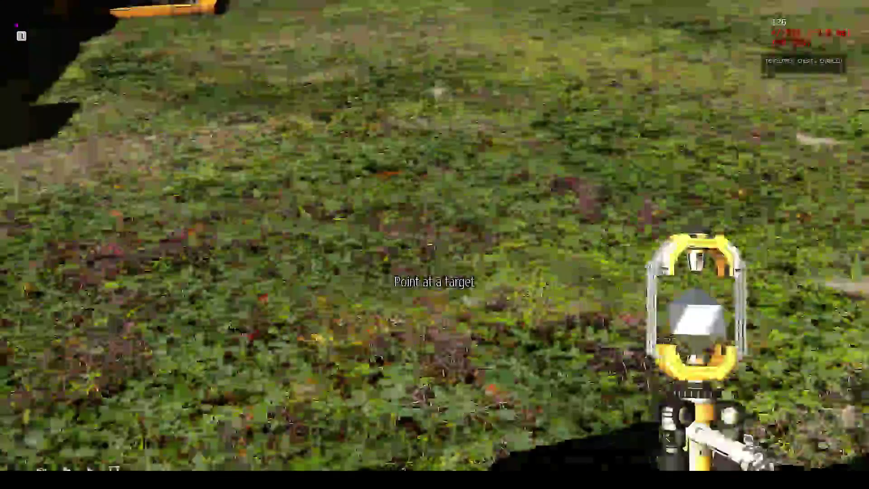
mouse_move(434, 245)
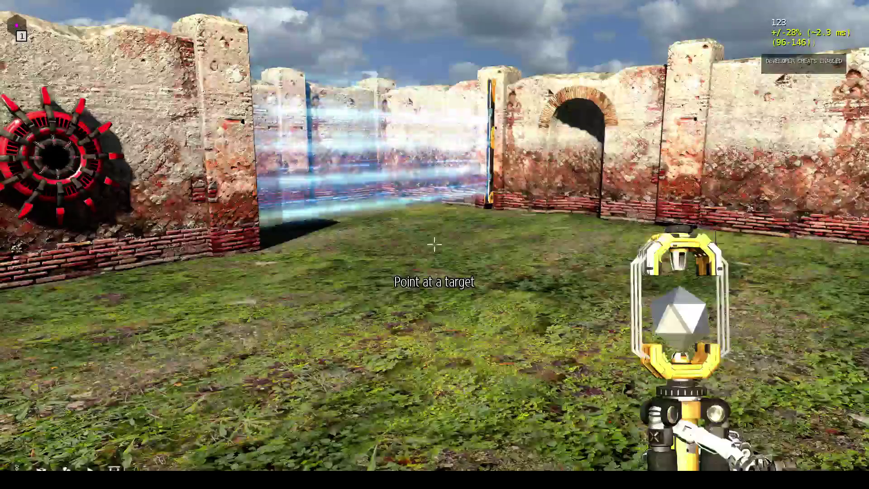
Step: Set the saturation adjust to 0.41 and, in a playtest, link the red laser source to the red receiver with the connector on the pressure plate
key(a)
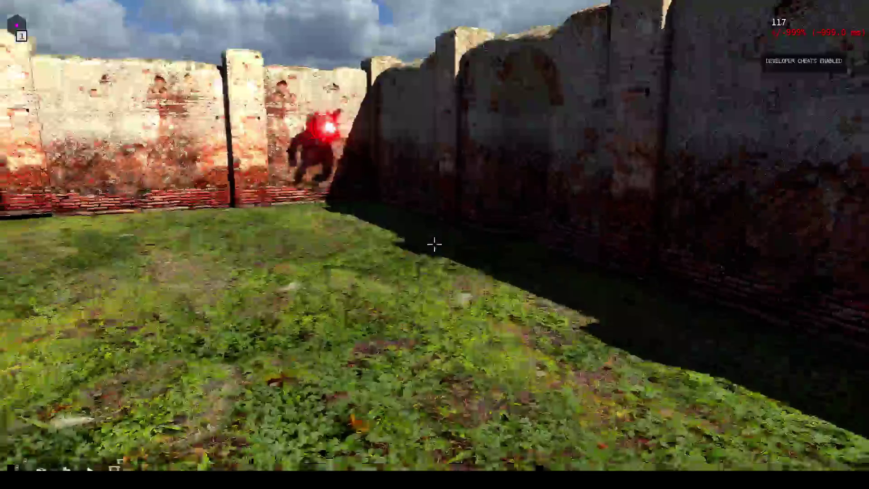
key(s)
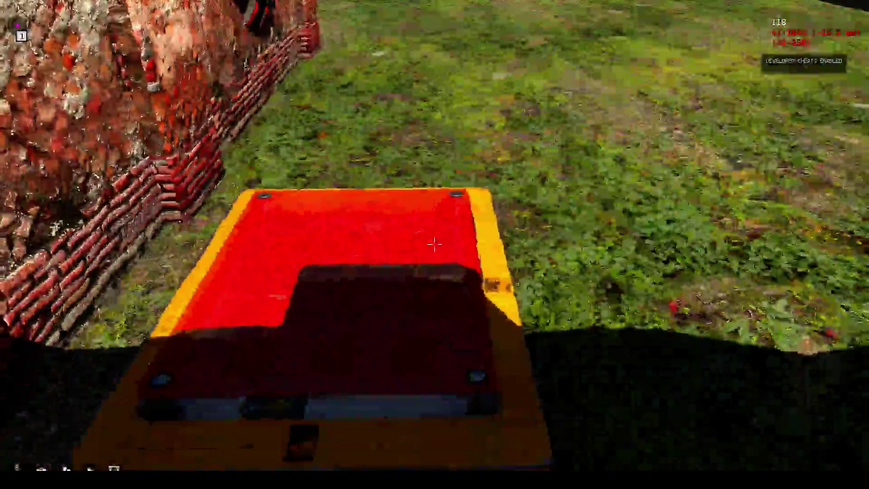
click(435, 244)
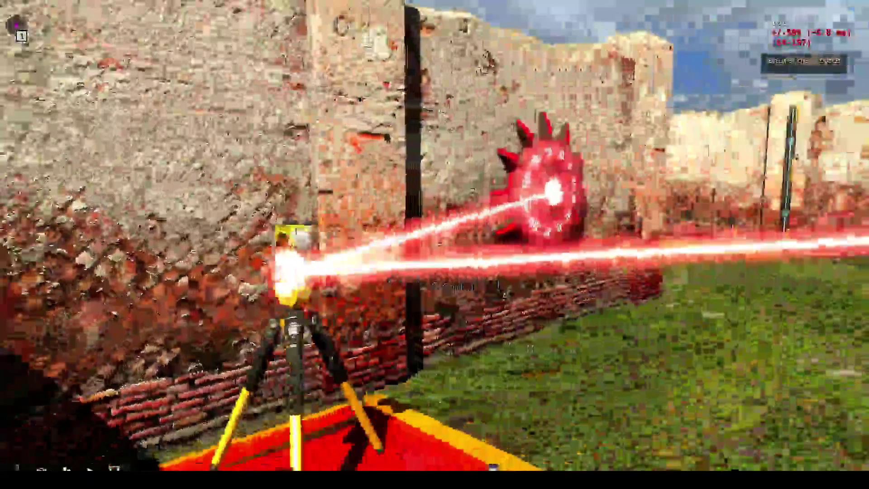
key(Escape)
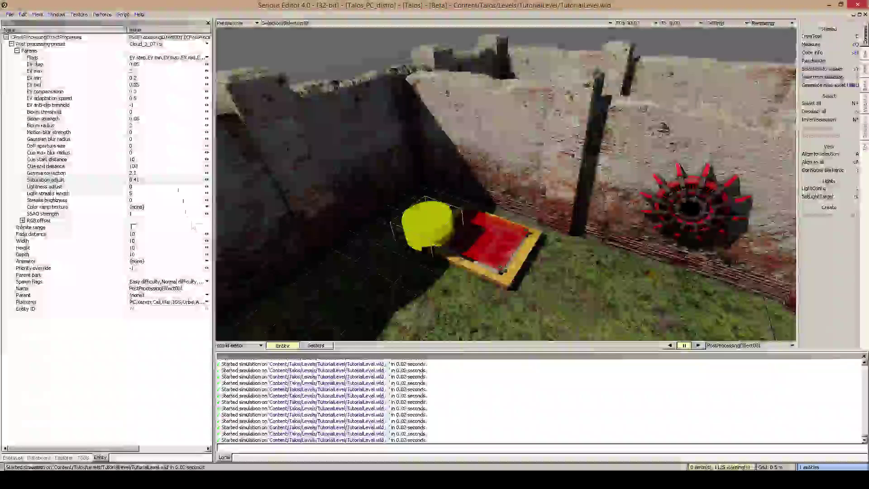
Step: Try gamma corrections of about 0.7 and 0.1 on the effect, checking each in a playtest around the pressure plate
click(207, 173)
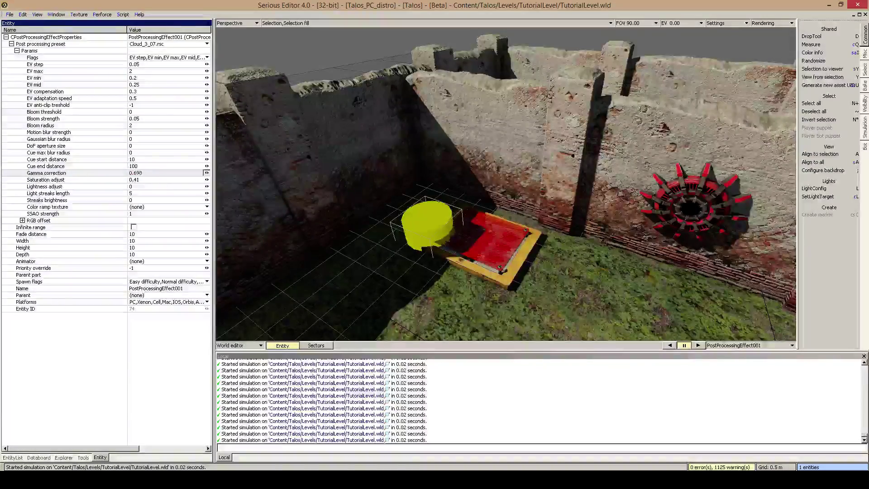
key(ctrl+t)
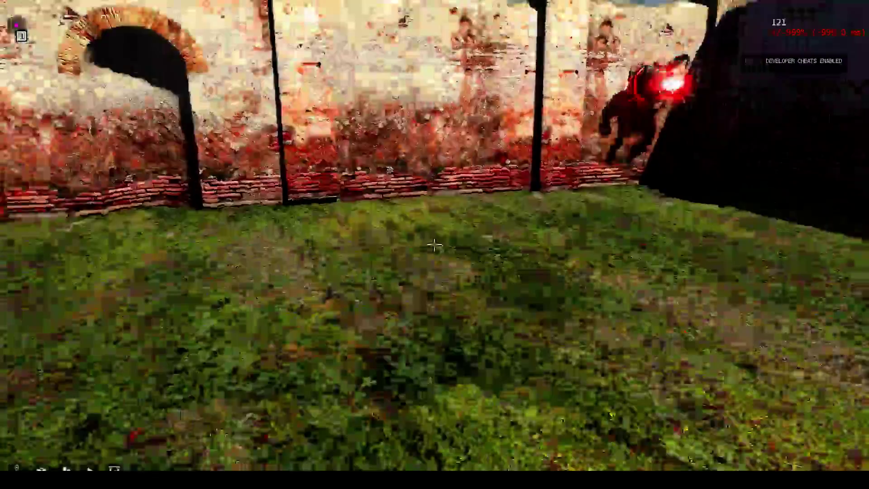
key(a)
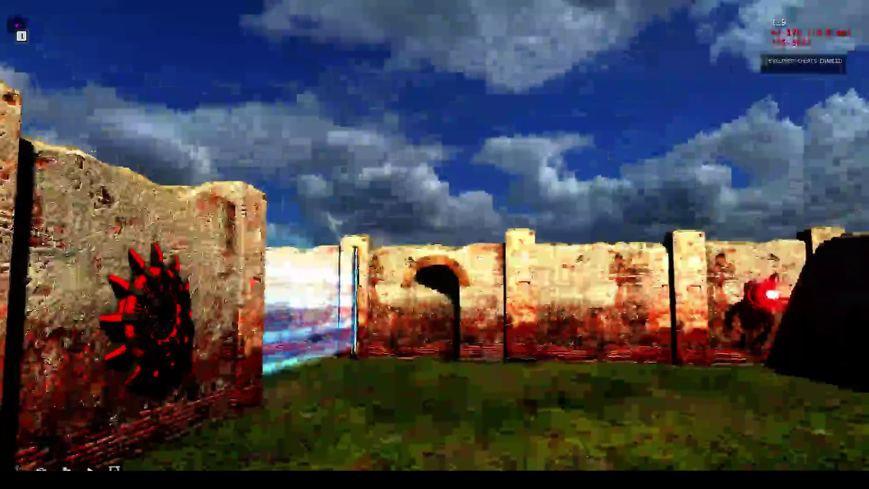
key(Escape)
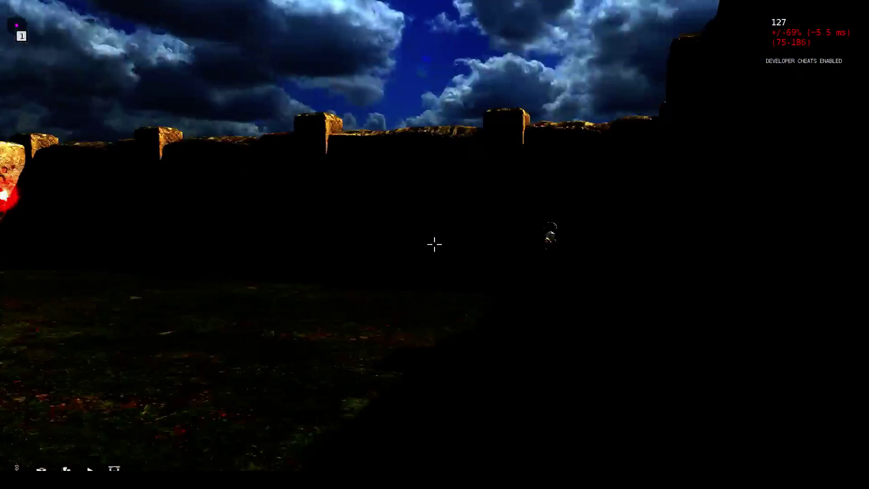
key(s)
key(s)
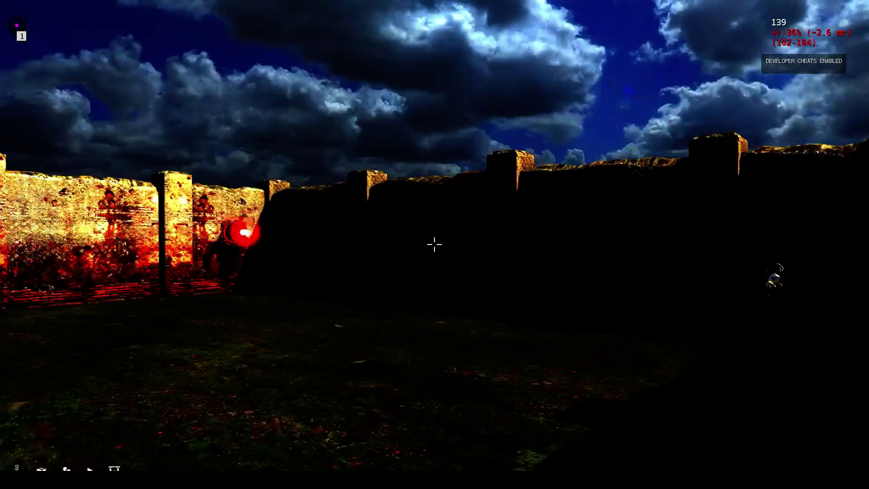
key(Escape)
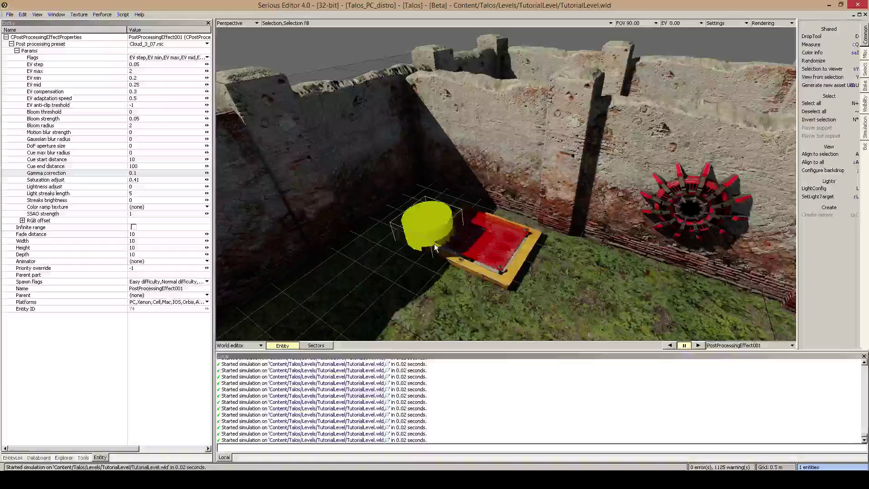
Step: Check a gamma correction of 5 in a playtest and set the gamma correction to 2
key(BackSpace)
key(BackSpace)
key(BackSpace)
text(5)
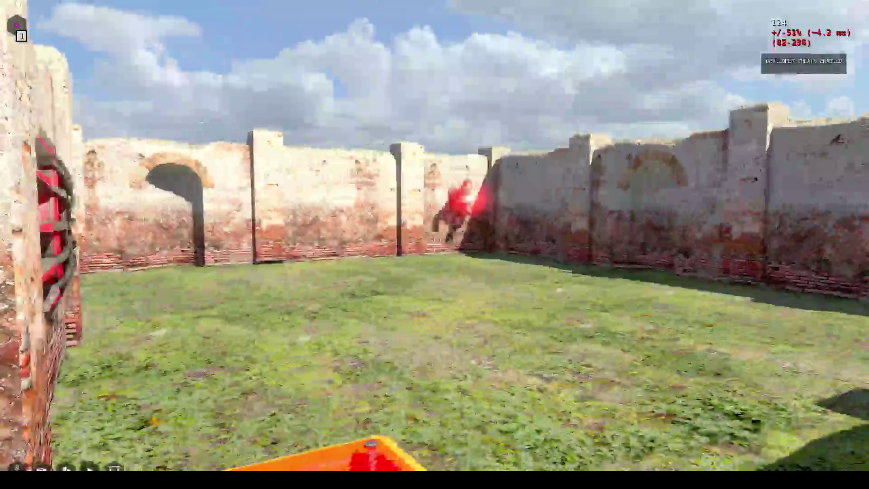
key(Escape)
drag(137, 174, 110, 166)
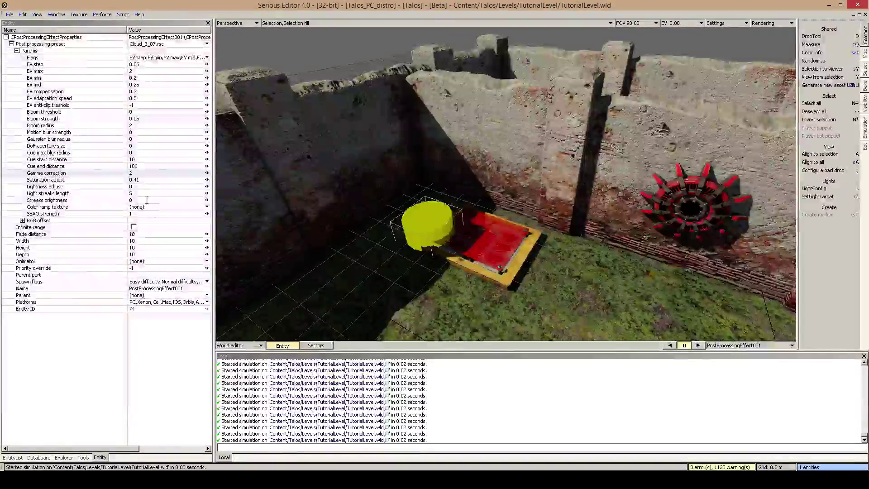
Step: Set the effect's lightness adjust to -1 and view the area around the pressure plate in a playtest
click(141, 186)
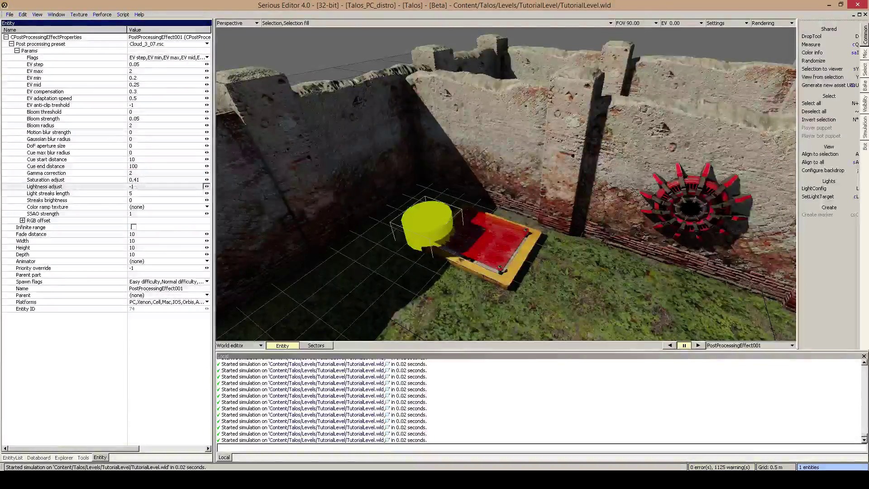
key(ctrl+t)
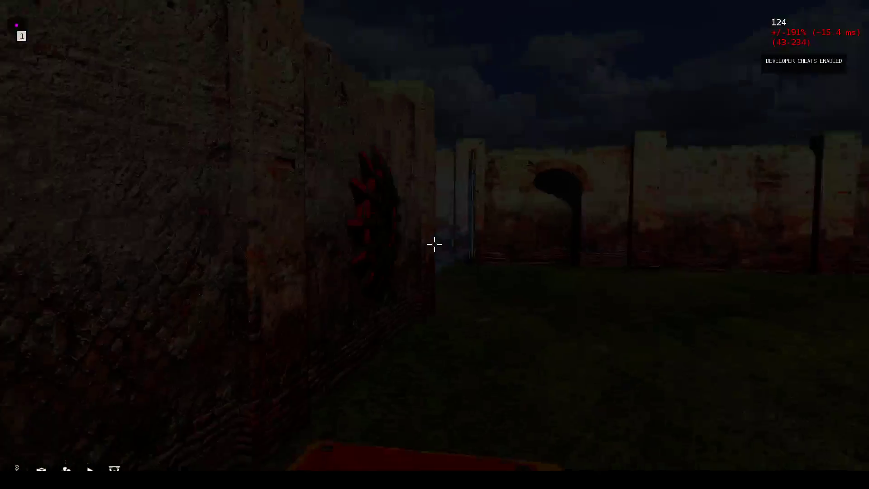
key(Escape)
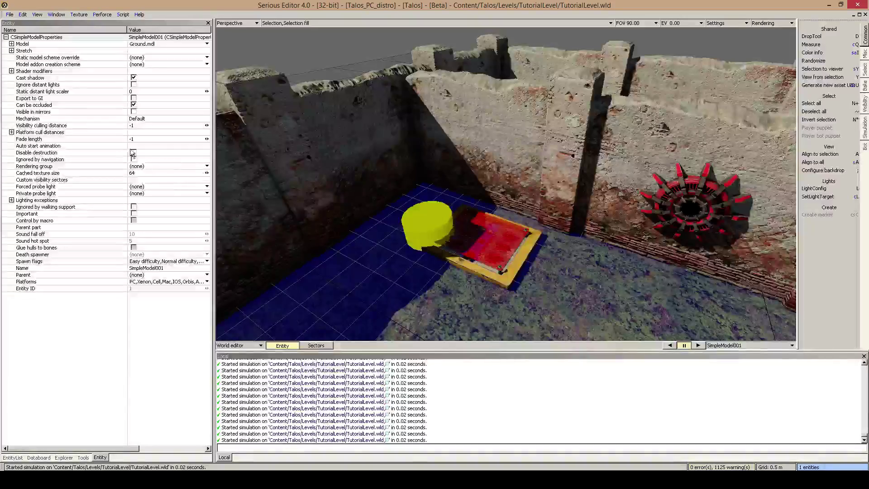
Step: Reselect the post processing effect, try a lightness adjust of 1 in a playtest and reset it to 0
click(425, 222)
click(12, 44)
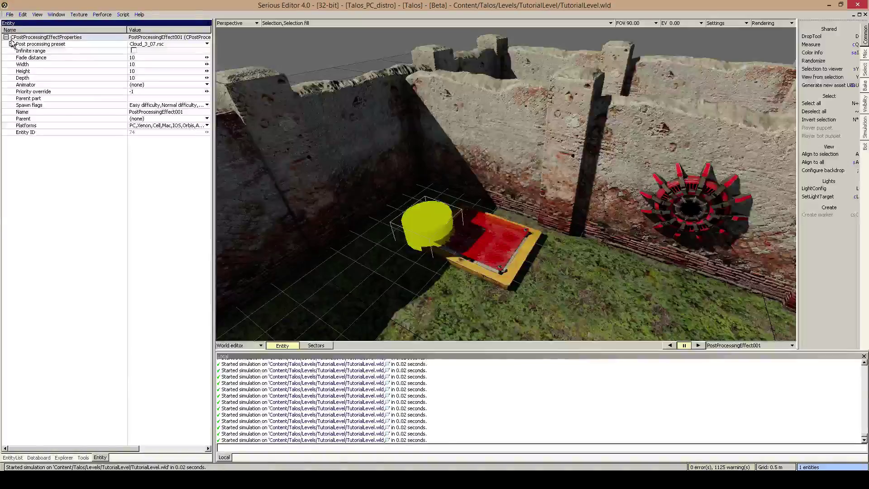
click(17, 51)
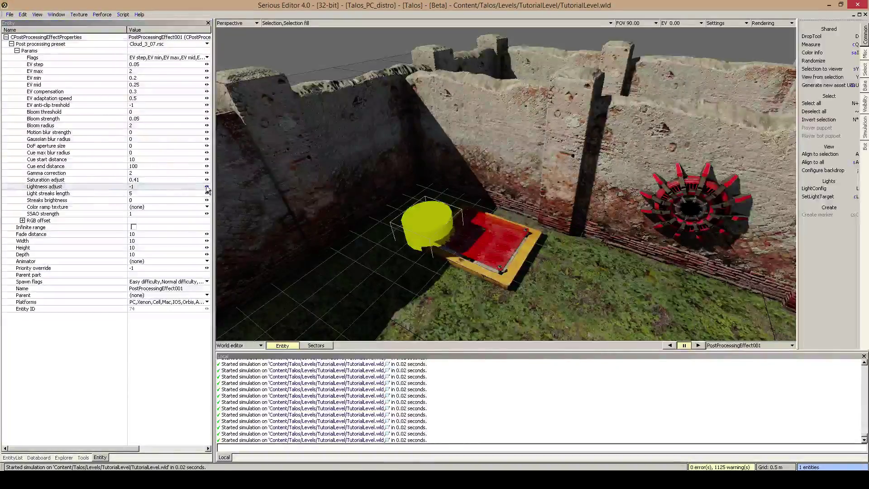
drag(207, 186, 222, 186)
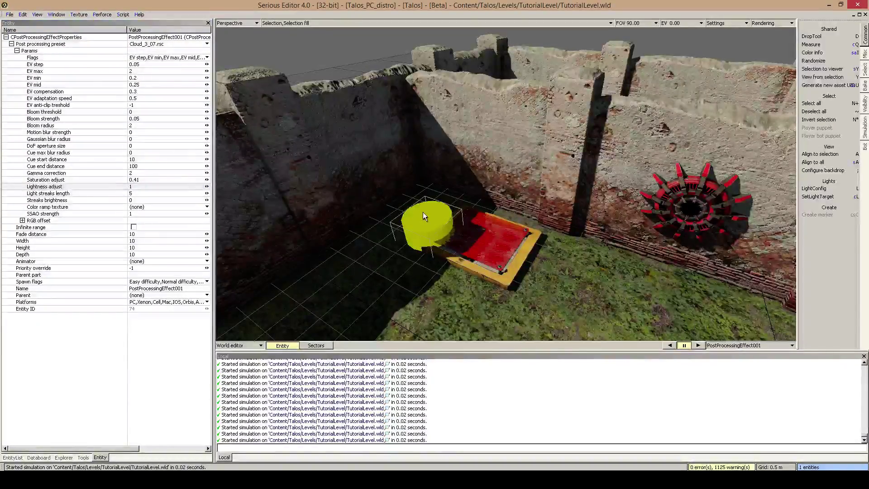
key(ctrl+g)
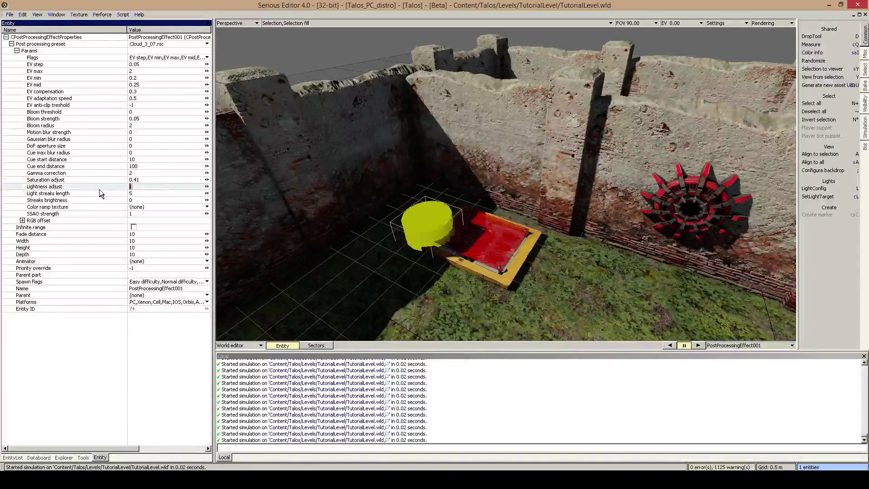
click(99, 191)
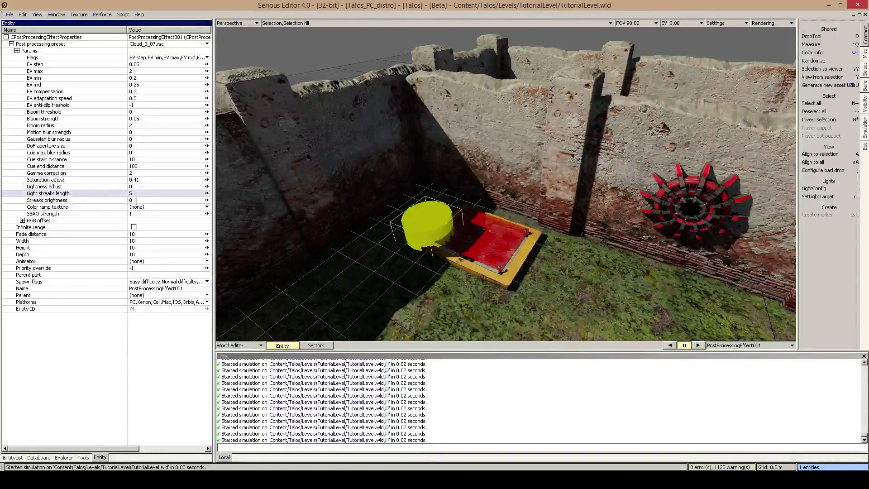
Step: Try a streaks brightness of 1 on the effect in a playtest and reset it to 0
click(207, 200)
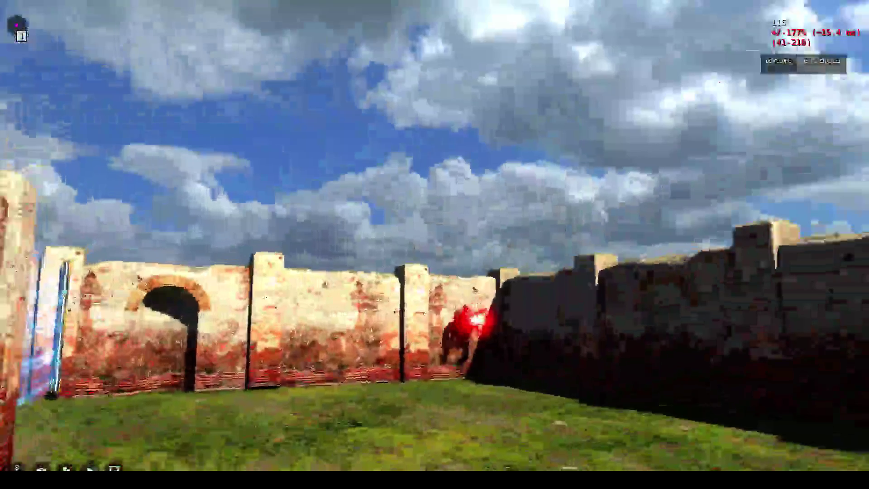
key(Escape)
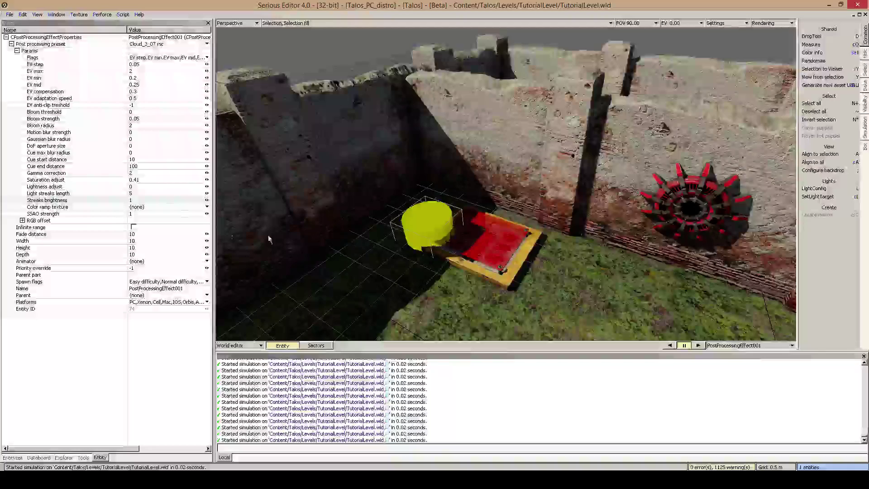
drag(161, 199, 112, 195)
text(0)
key(Return)
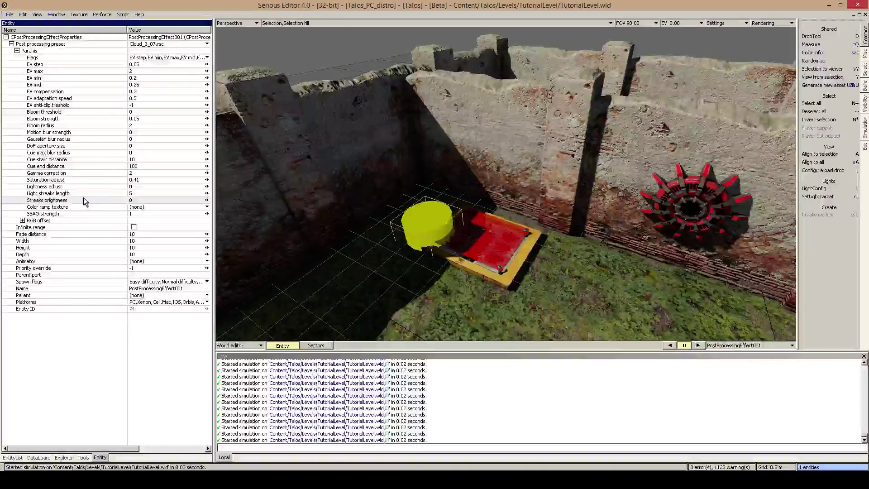
click(82, 200)
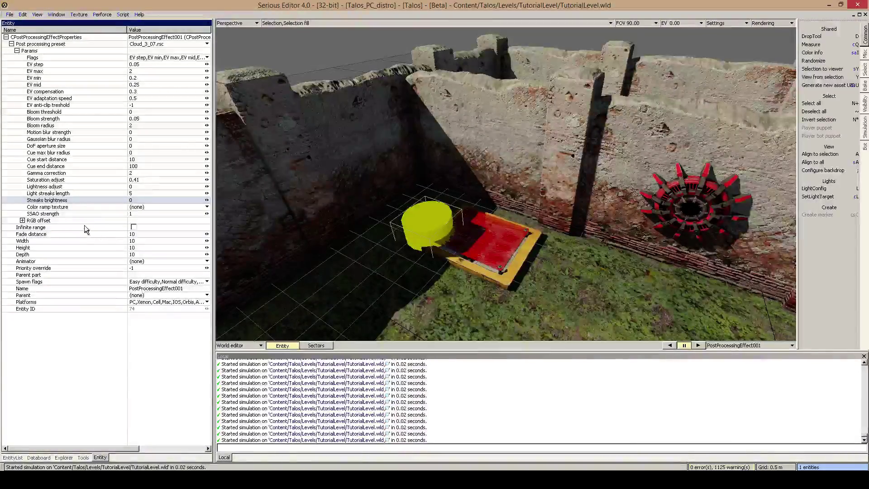
Step: Collapse the effect's parameters, enable its infinite range and check the effect across the level in a playtest
click(17, 51)
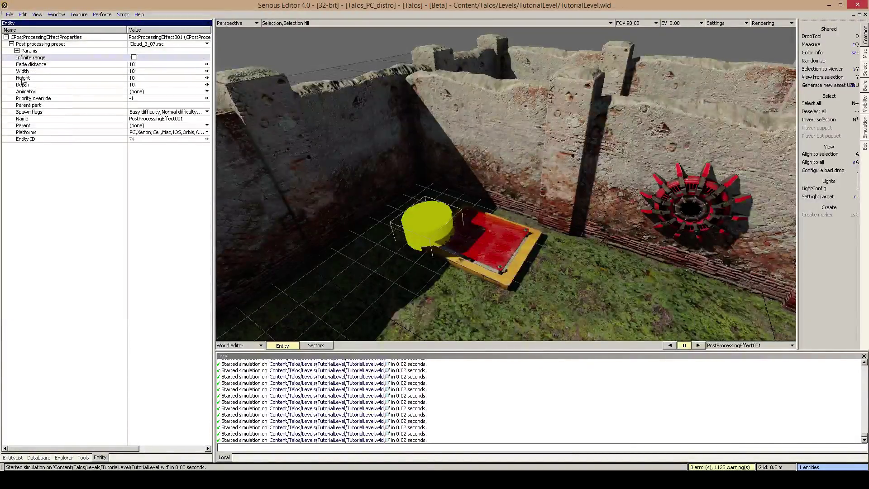
click(133, 57)
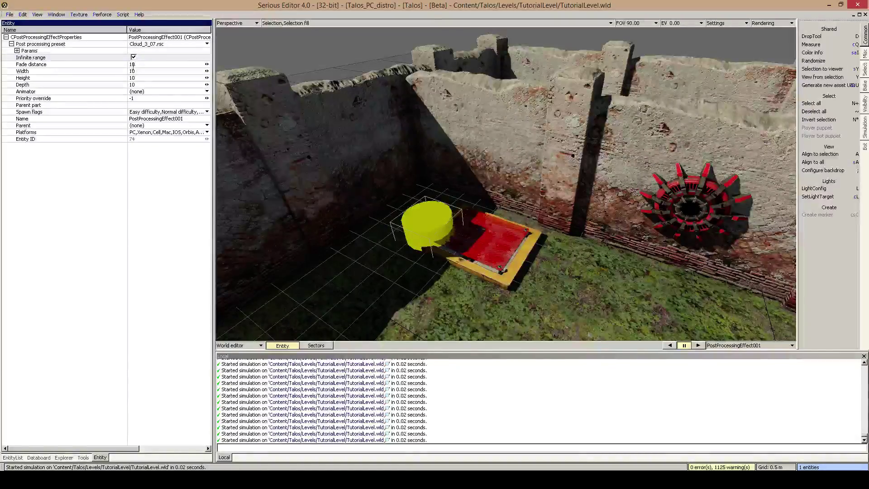
key(ctrl+t)
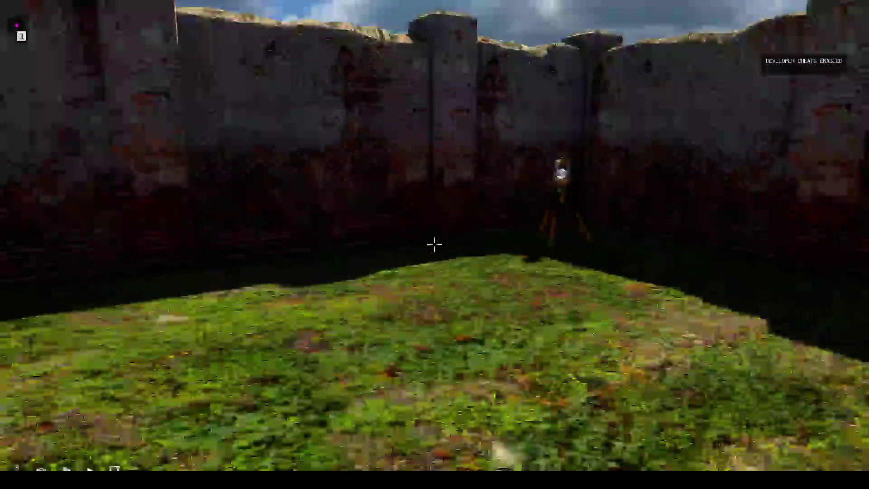
key(w)
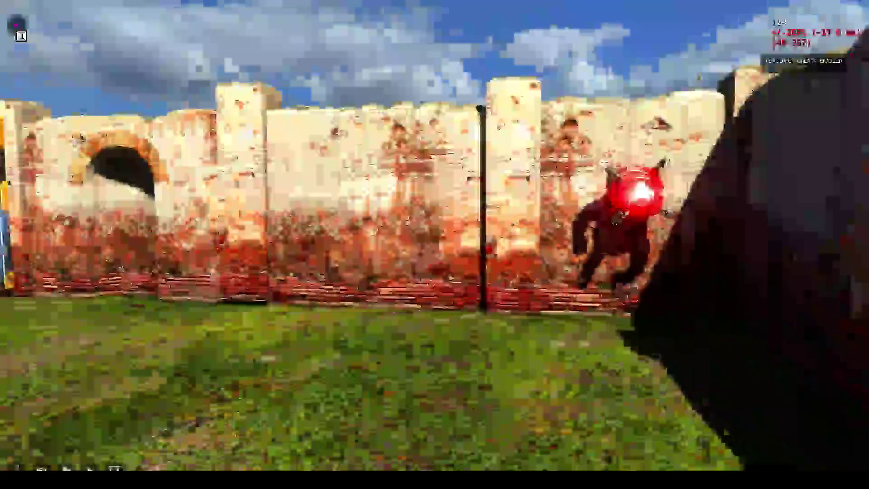
mouse_move(435, 245)
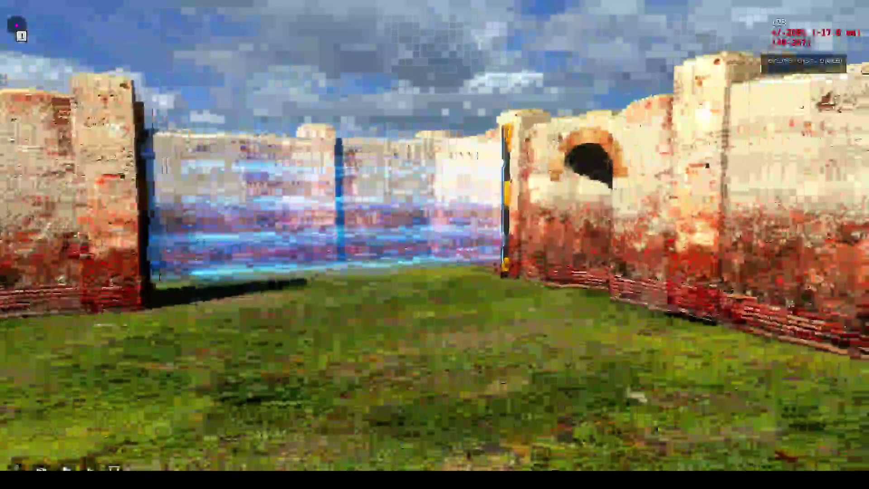
key(a)
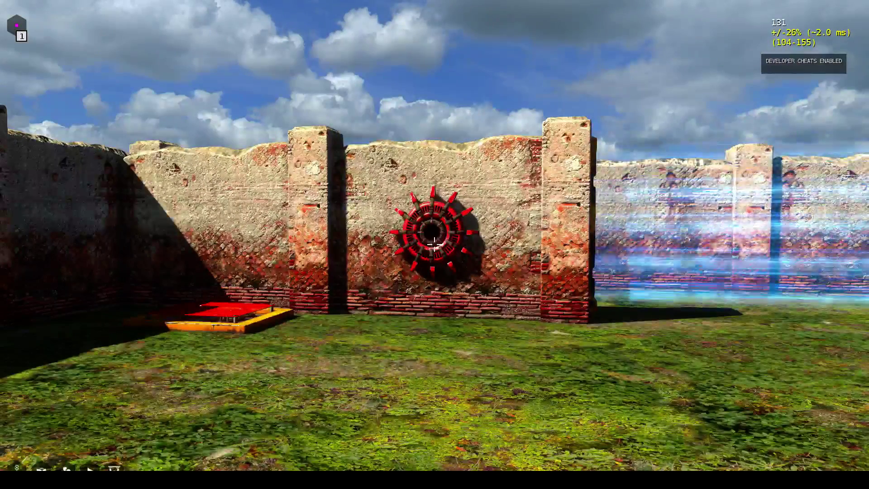
Step: In the playtest, take the connector from the dark corner, link it to the red laser and place it on the grass
key(a)
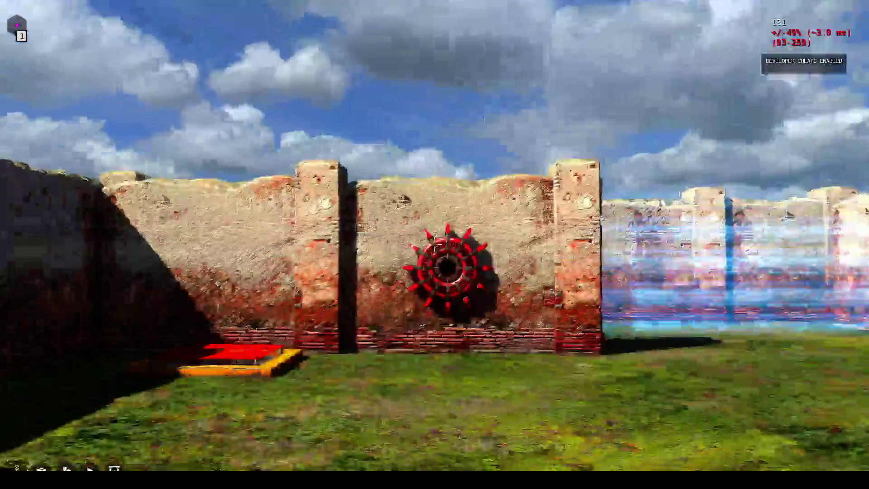
key(d)
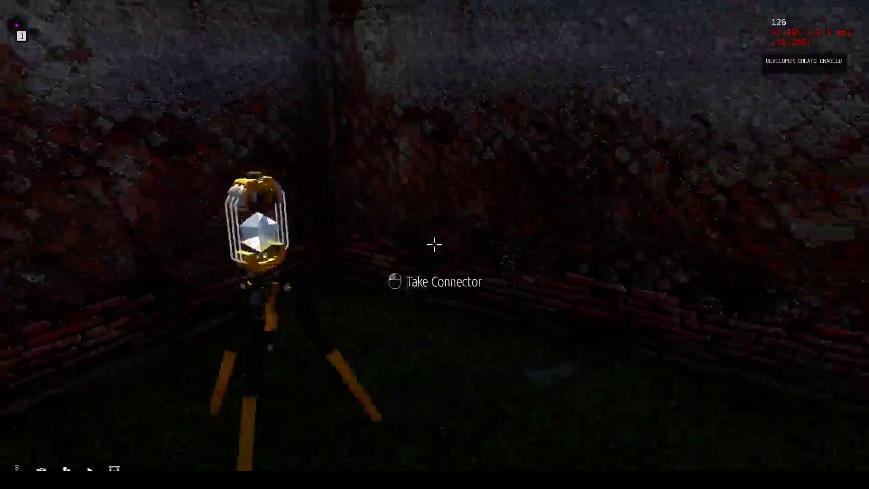
key(a)
click(434, 244)
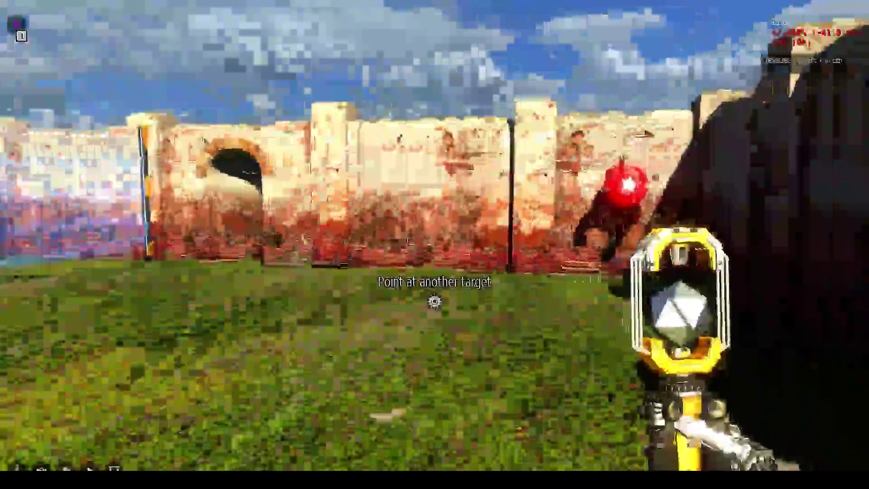
click(435, 245)
click(434, 244)
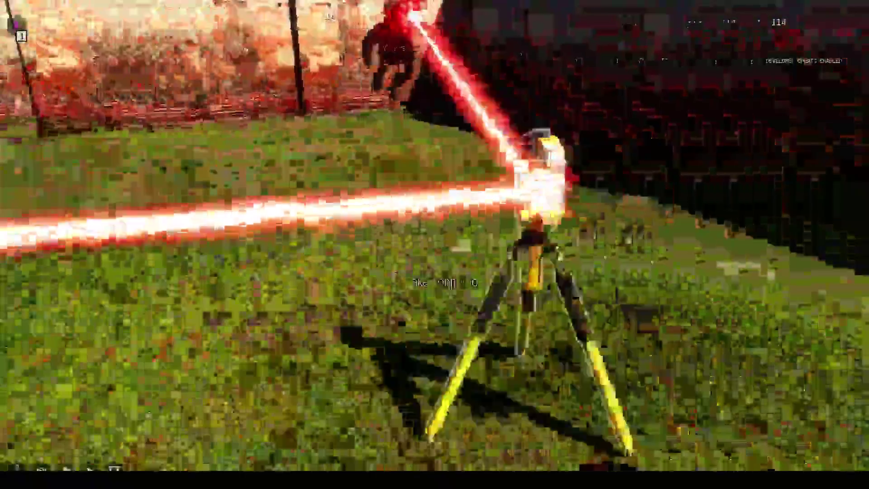
Step: Pick the connector up again, link it to the spiked red wall device and place it on the pressure plate
click(435, 245)
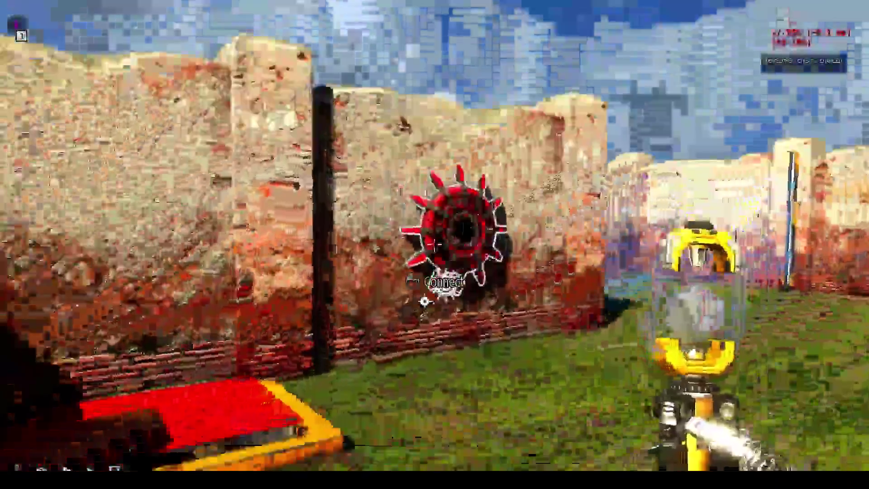
click(435, 244)
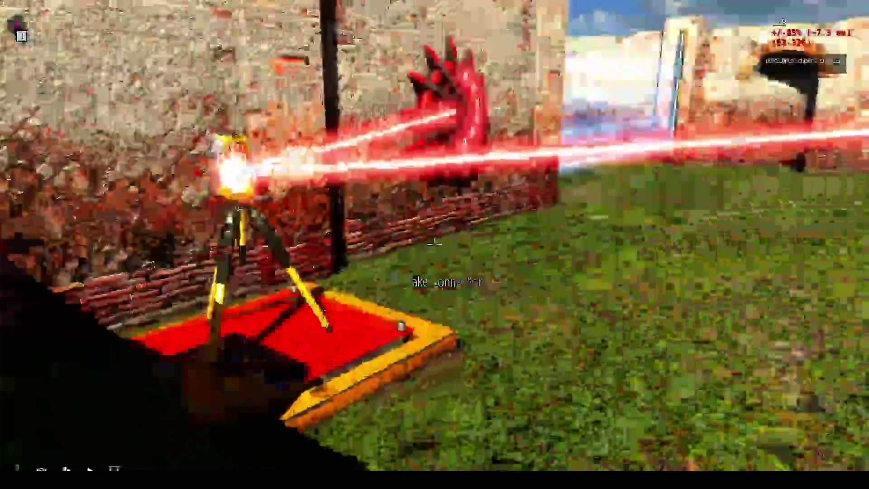
key(w)
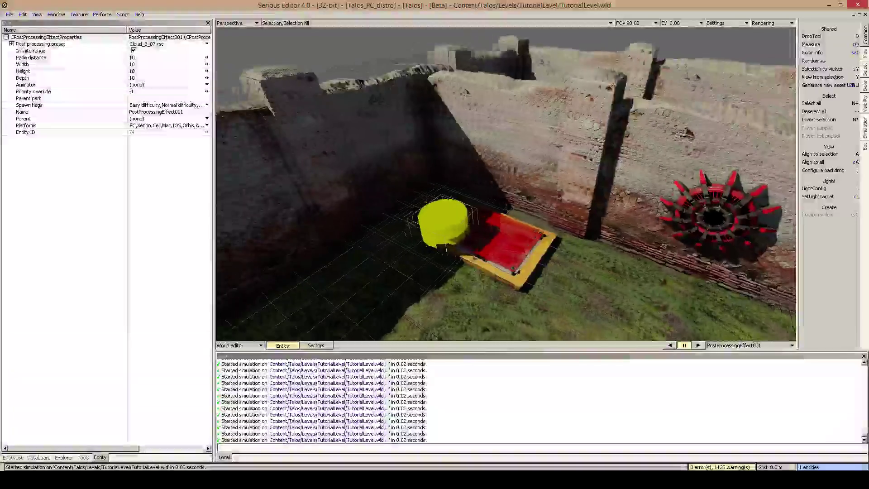
Step: Playtest the level once more to view the infinite-range effect around the pressure plate
middle_drag(380, 163, 303, 195)
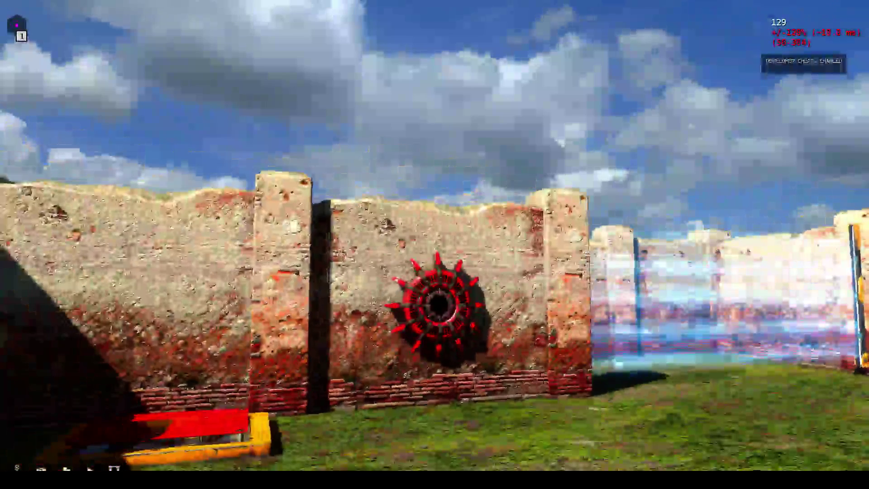
key(s)
key(a)
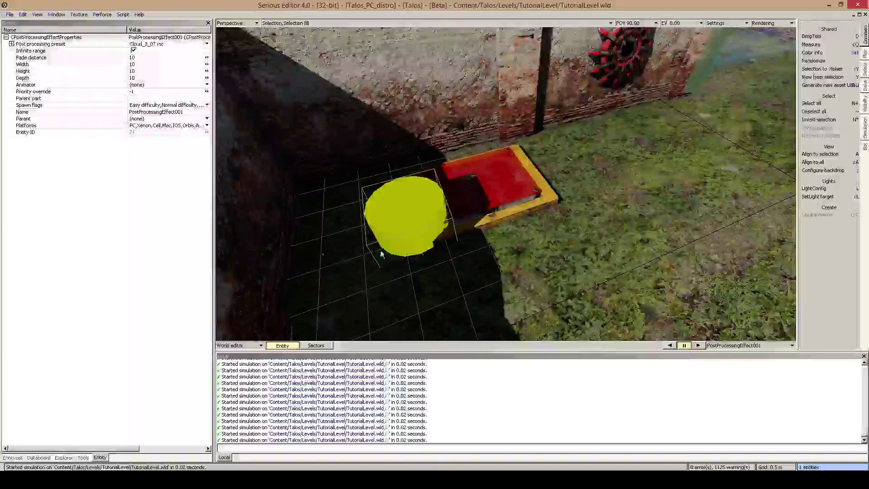
Step: Save the post processing preset as a new resource named PP in Content/Talos/Levels/TutorialLevel
click(207, 44)
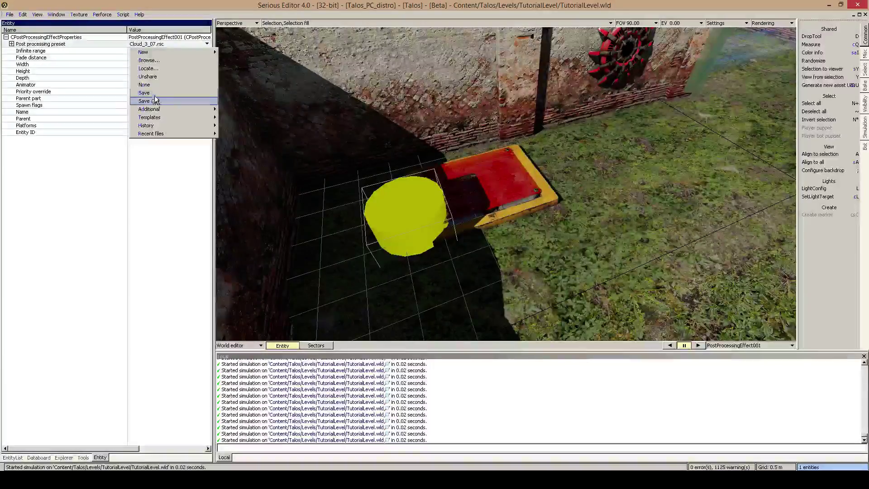
click(180, 100)
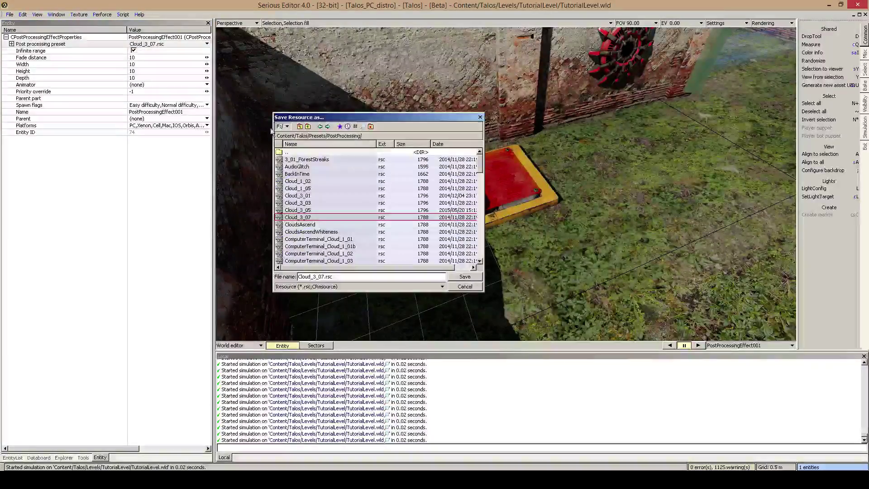
double_click(295, 153)
double_click(295, 153)
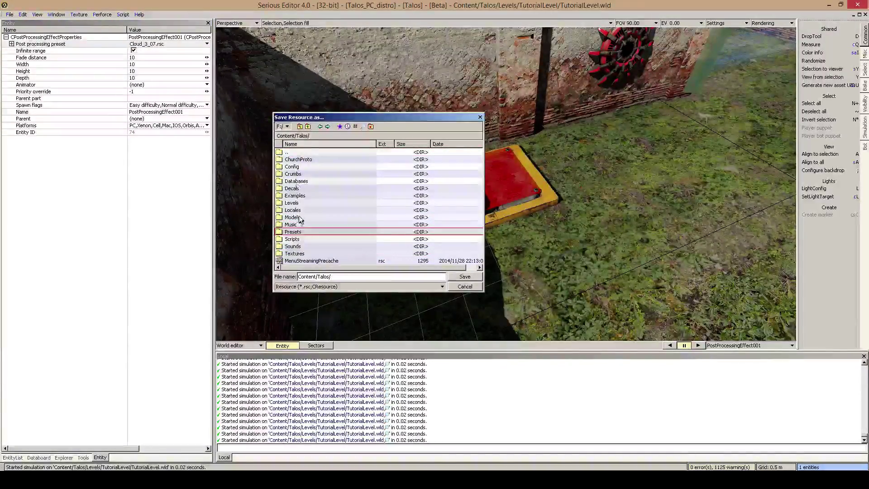
double_click(293, 203)
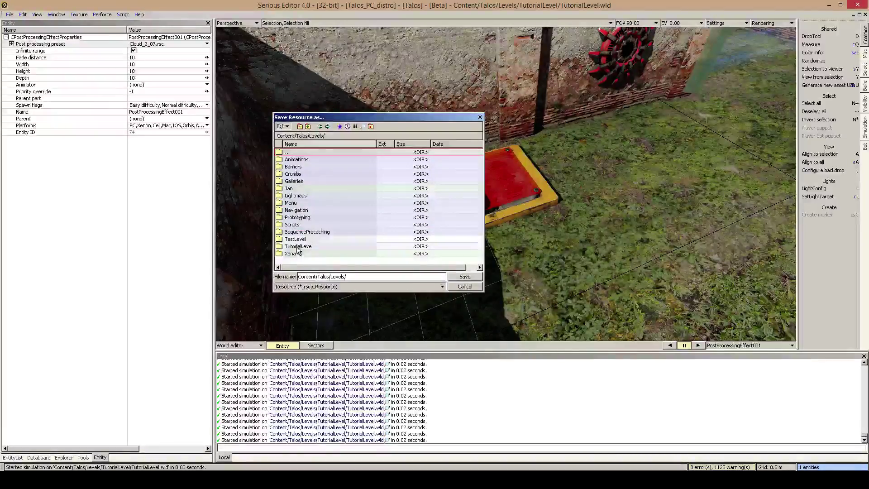
double_click(297, 246)
click(393, 279)
click(398, 276)
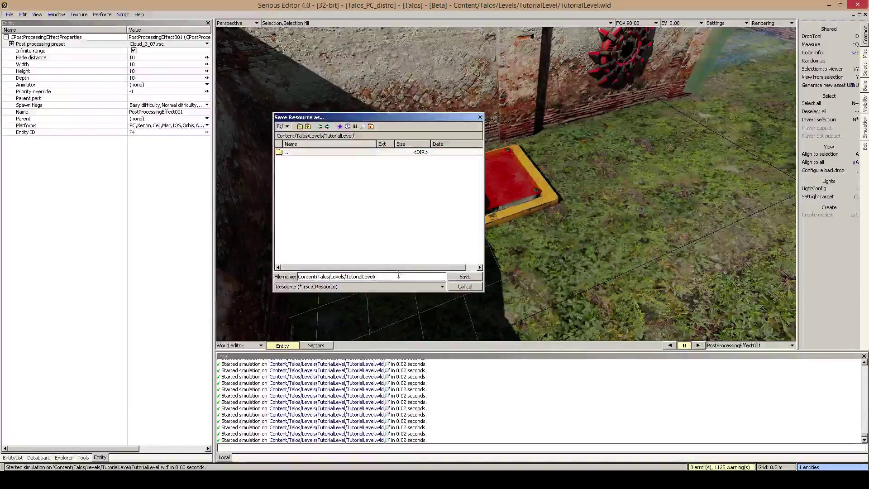
text(PP)
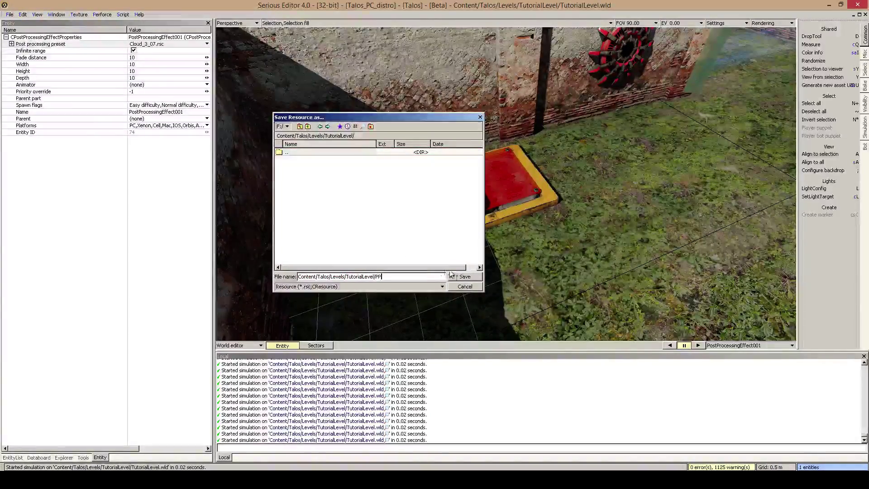